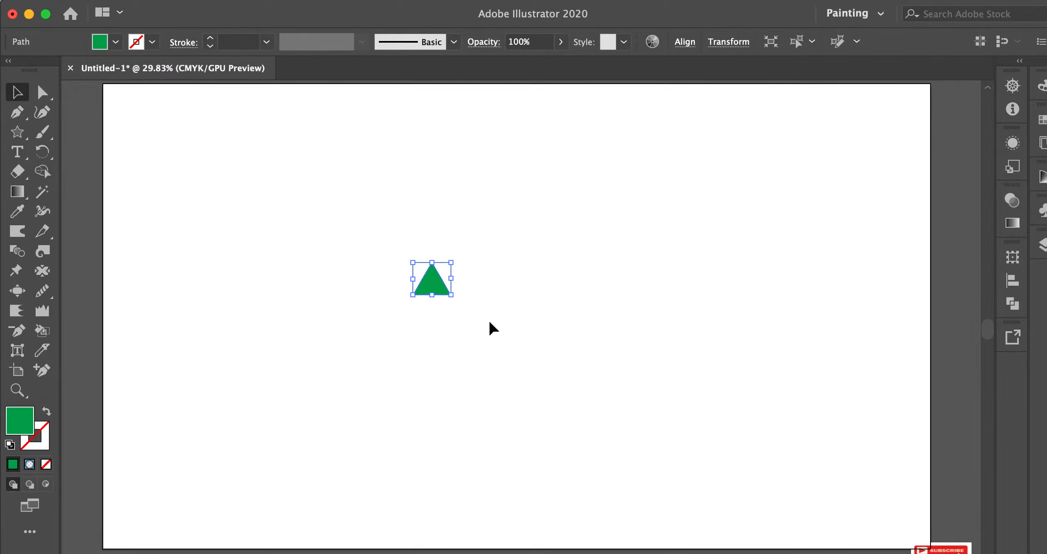
# Step: Enlarge the green triangle to roughly two and a half times its size and draw a small circle overlapping its right edge
pyautogui.moveTo(453, 299); pyautogui.dragTo(482, 337)
pyautogui.click(425, 391)
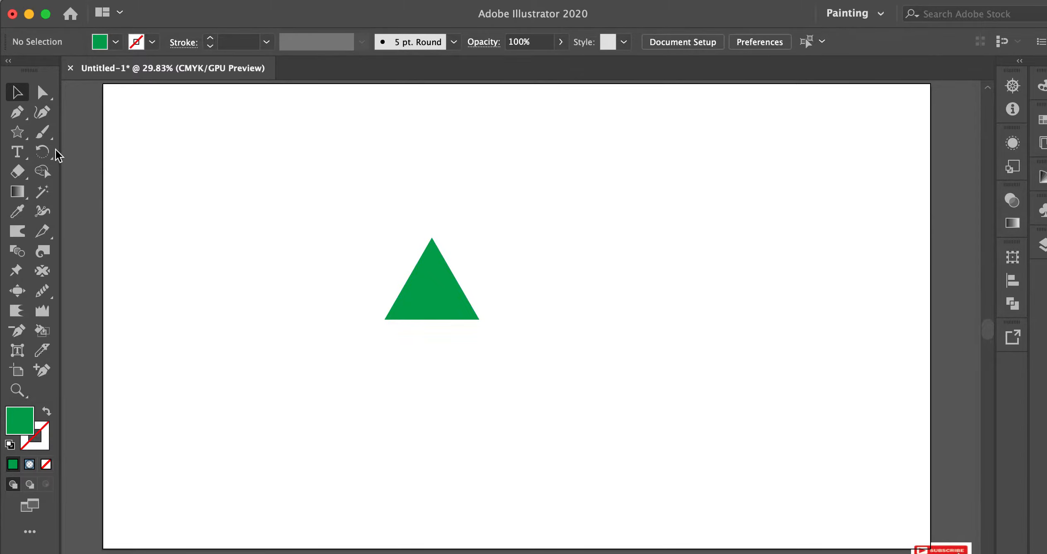
pyautogui.click(17, 137)
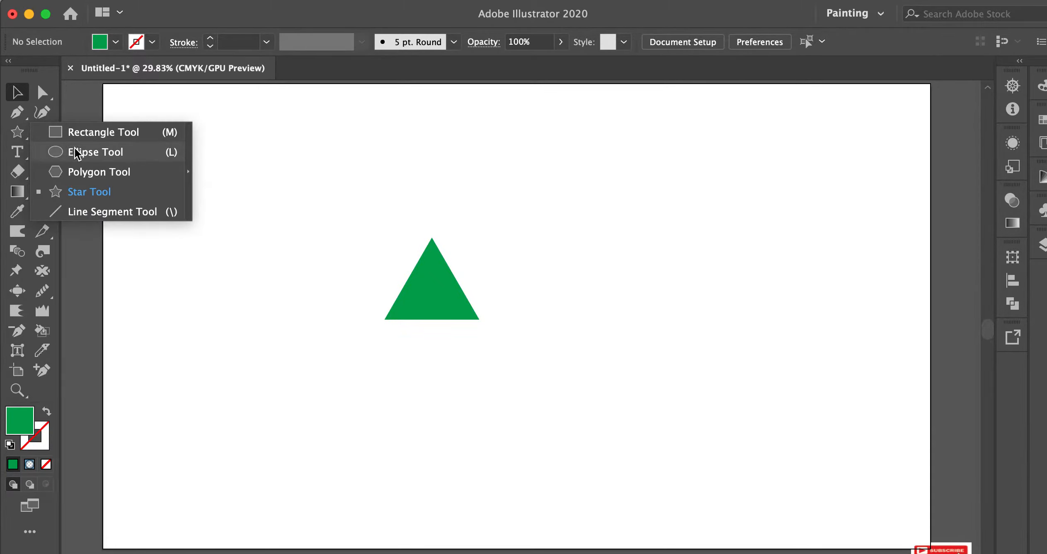
pyautogui.click(77, 153)
pyautogui.moveTo(453, 259); pyautogui.dragTo(488, 284)
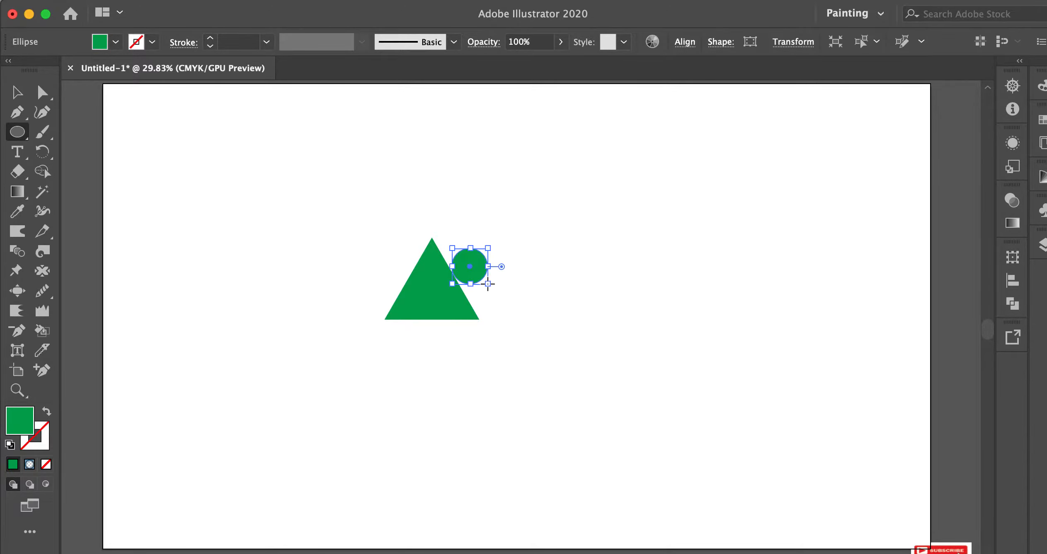
# Step: Fill the circle dark blue and arrange three such circles: one on the triangle's right edge, two overlapping along its base
pyautogui.click(115, 42)
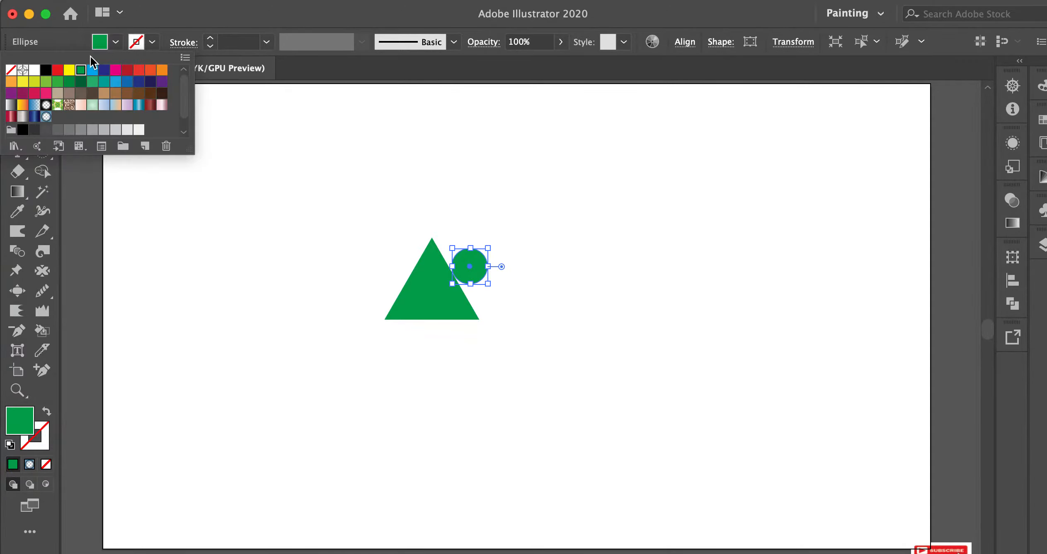
pyautogui.click(107, 71)
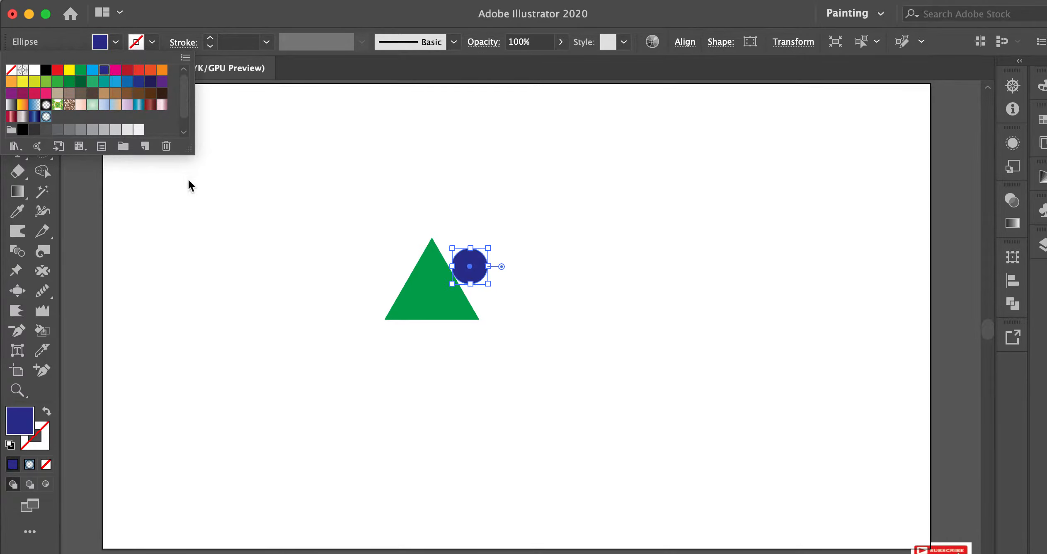
pyautogui.click(221, 195)
pyautogui.click(477, 319)
pyautogui.press('v')
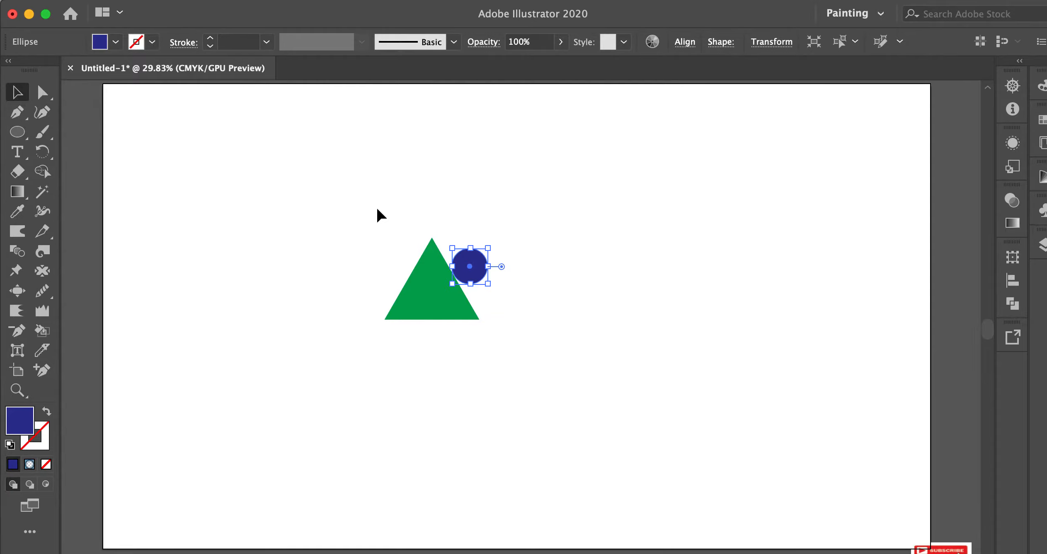
pyautogui.click(515, 262)
pyautogui.moveTo(465, 265); pyautogui.dragTo(429, 313)
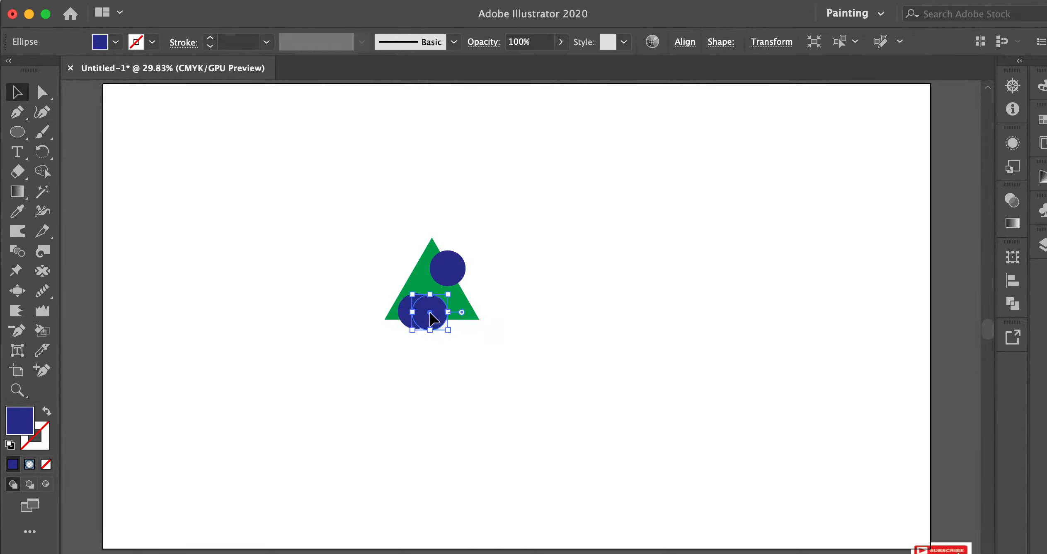
# Step: Cut away the right-edge circle, the lower-left crescent and the circle parts below the base from the triangle with Shape Builder
pyautogui.moveTo(350, 243); pyautogui.dragTo(497, 353)
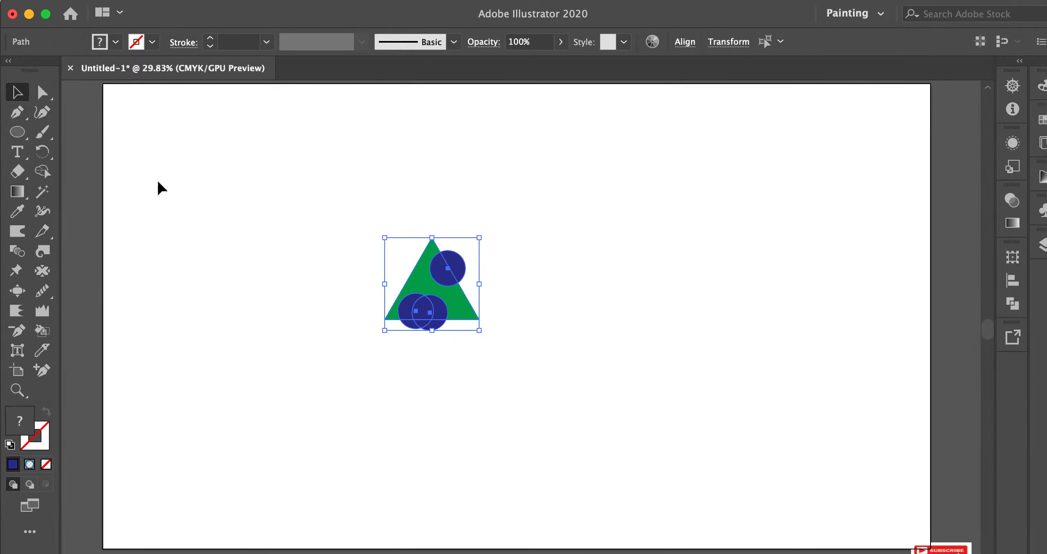
pyautogui.click(42, 171)
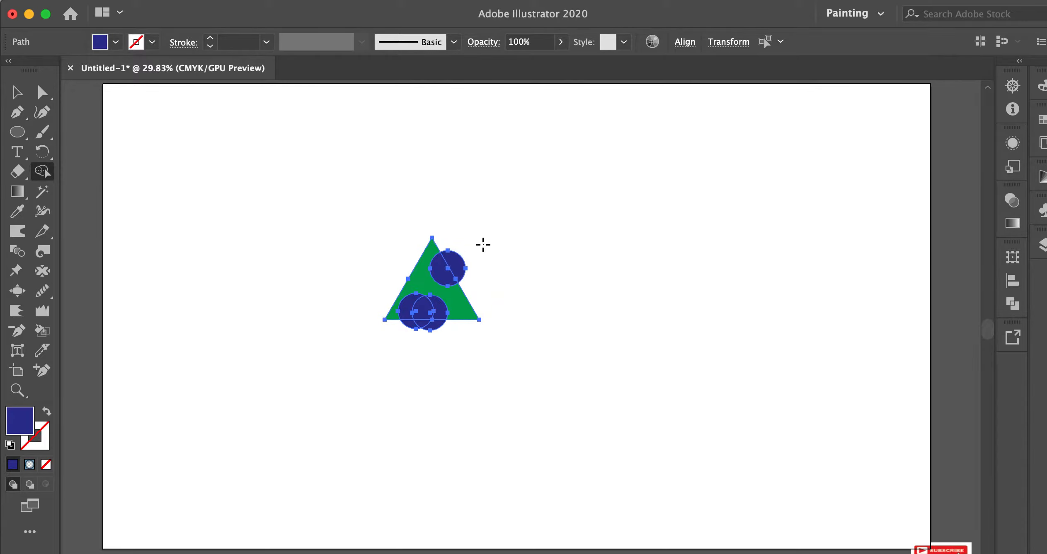
pyautogui.keyDown('alt'); pyautogui.moveTo(461, 255); pyautogui.dragTo(442, 276); pyautogui.keyUp('alt')
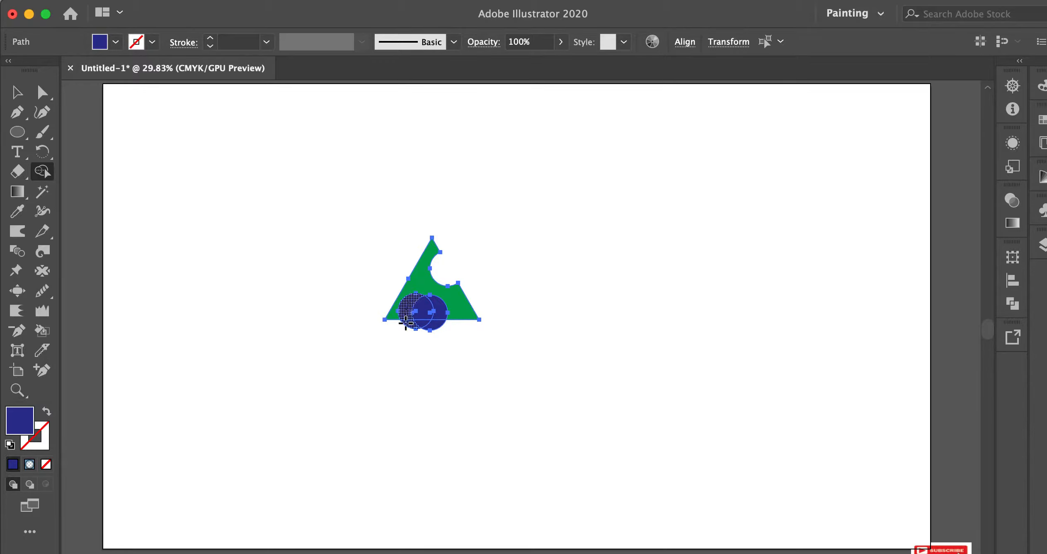
pyautogui.moveTo(409, 326); pyautogui.dragTo(446, 327)
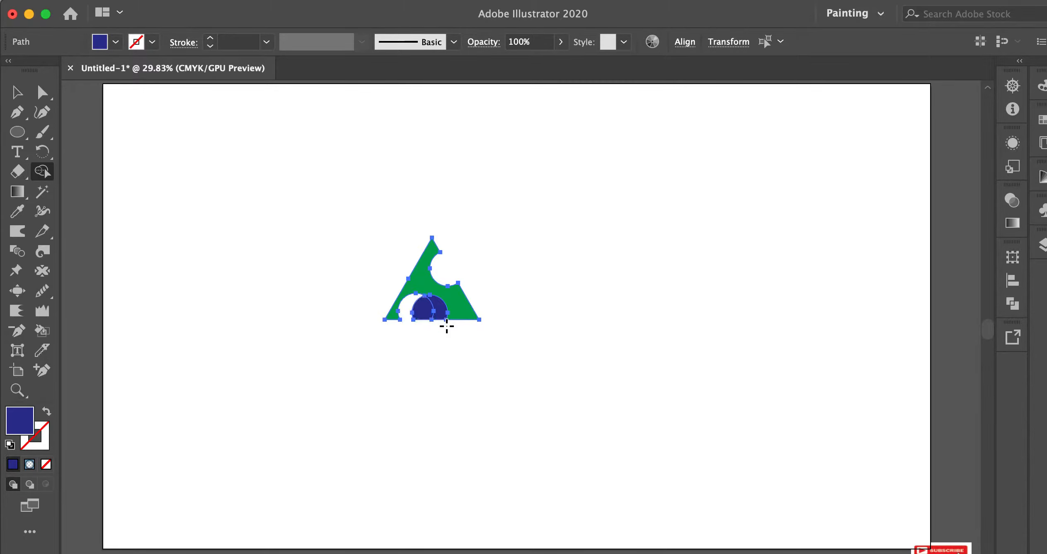
# Step: Unite the remaining green and blue pieces into one shape with Pathfinder
pyautogui.click(17, 92)
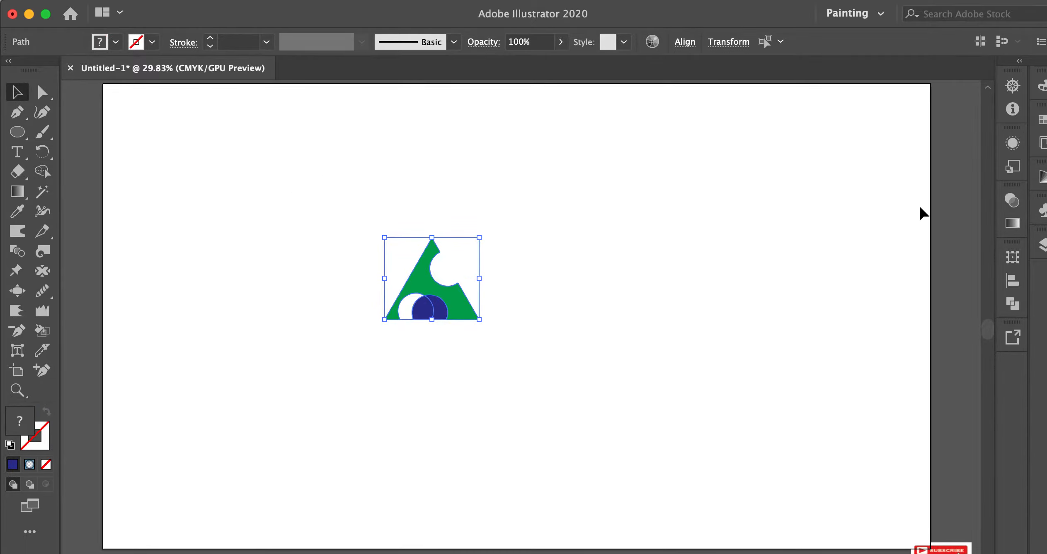
pyautogui.click(1012, 307)
pyautogui.click(813, 294)
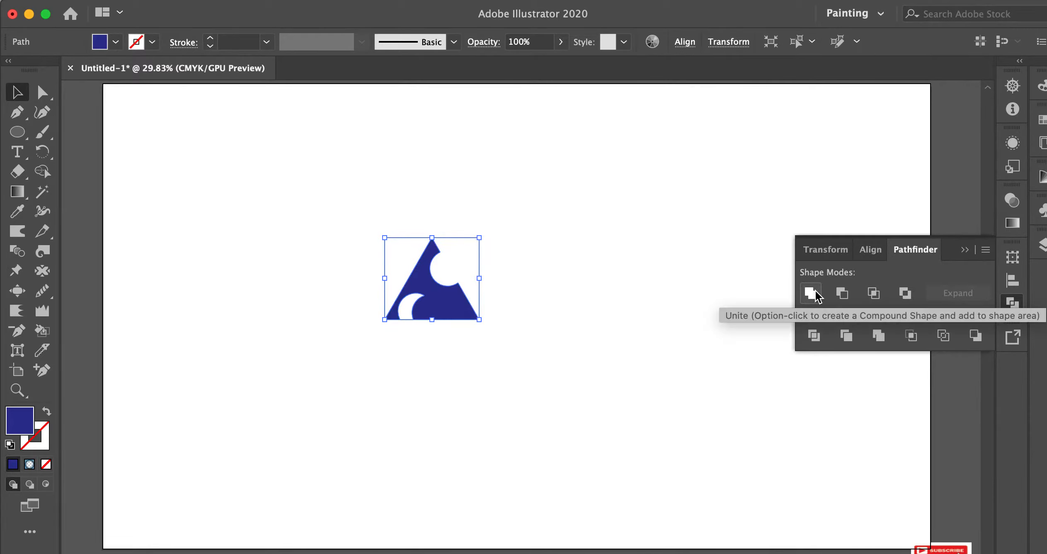
pyautogui.click(625, 318)
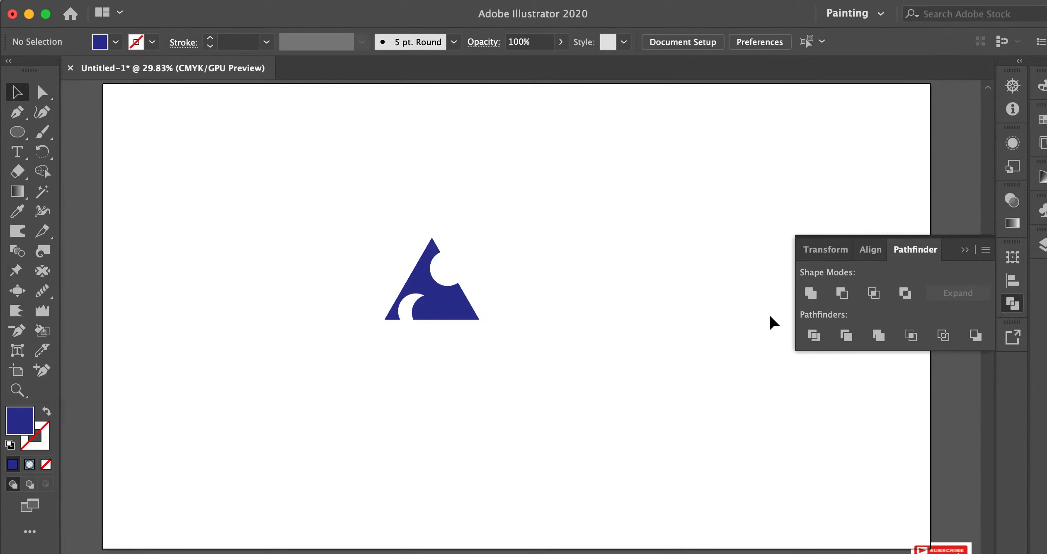
pyautogui.click(964, 250)
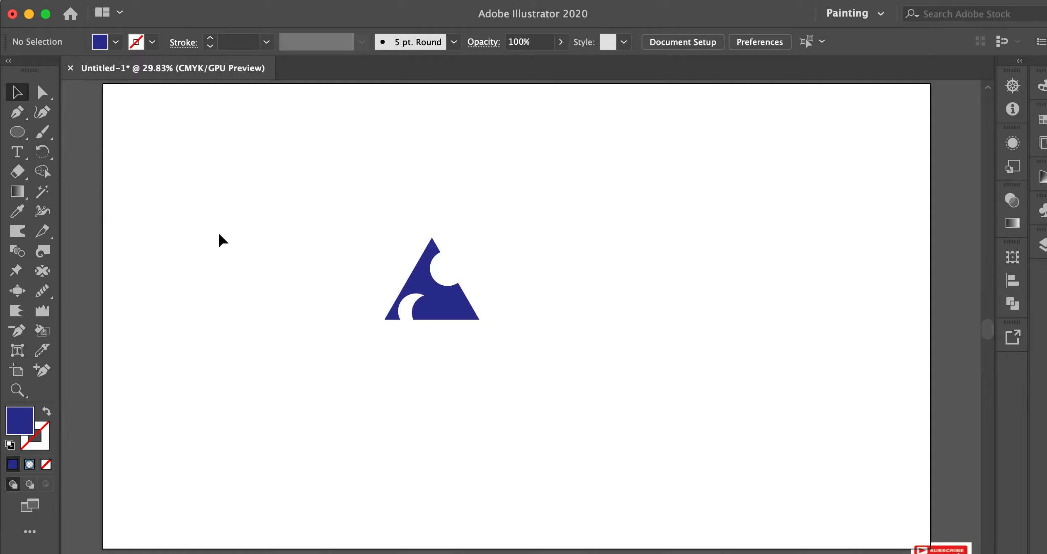
# Step: Start a Transform effect on the united shape with preview enabled, 3 copies and a 120° rotation angle
pyautogui.moveTo(304, 216); pyautogui.dragTo(451, 328)
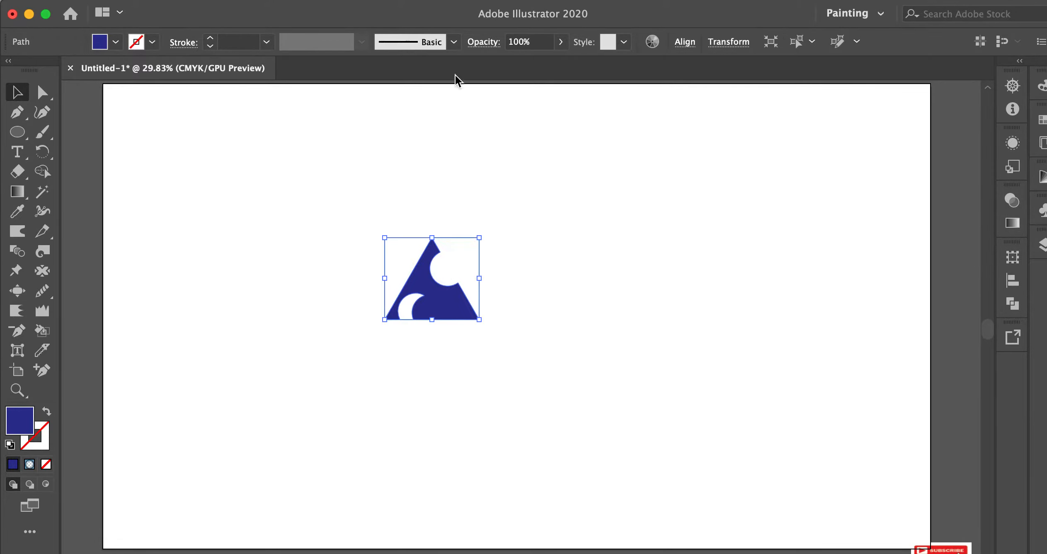
pyautogui.click(447, 1)
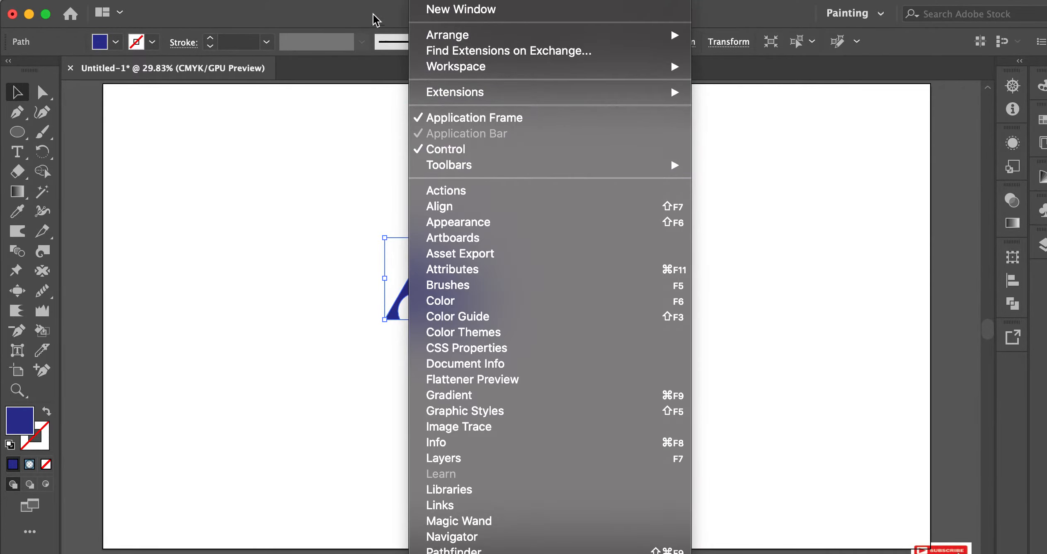
pyautogui.moveTo(354, 4)
pyautogui.moveTo(514, 141)
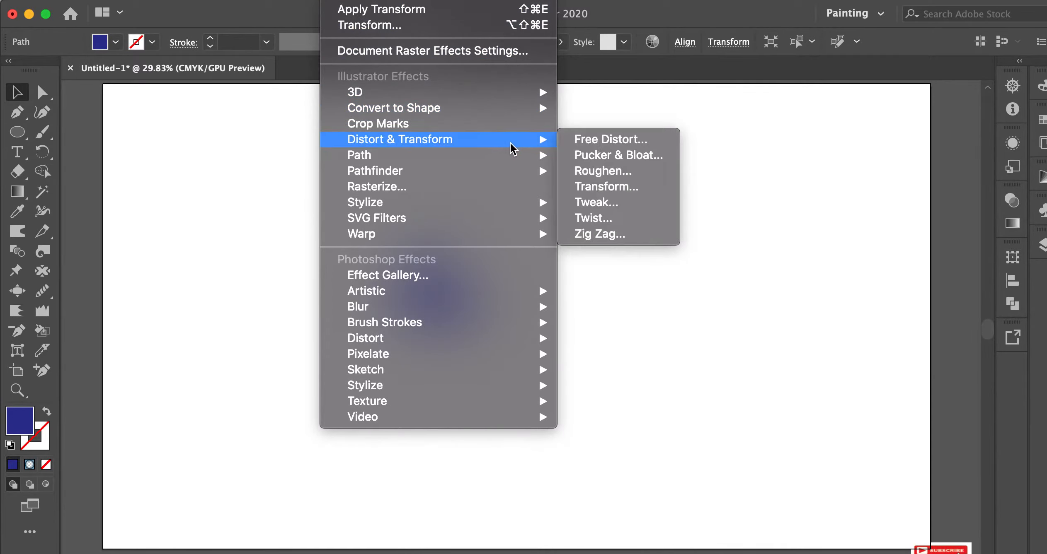
pyautogui.click(603, 187)
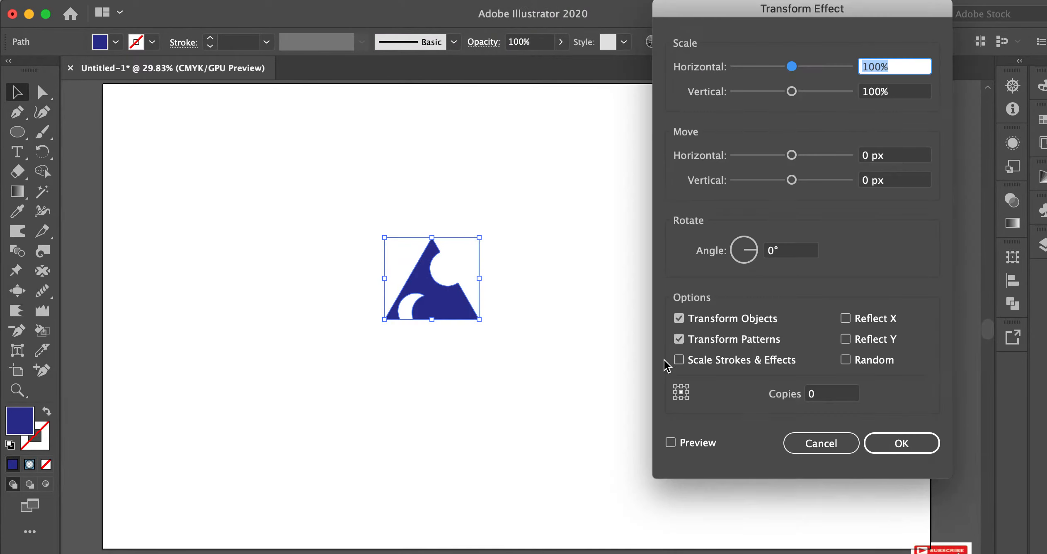
pyautogui.click(670, 443)
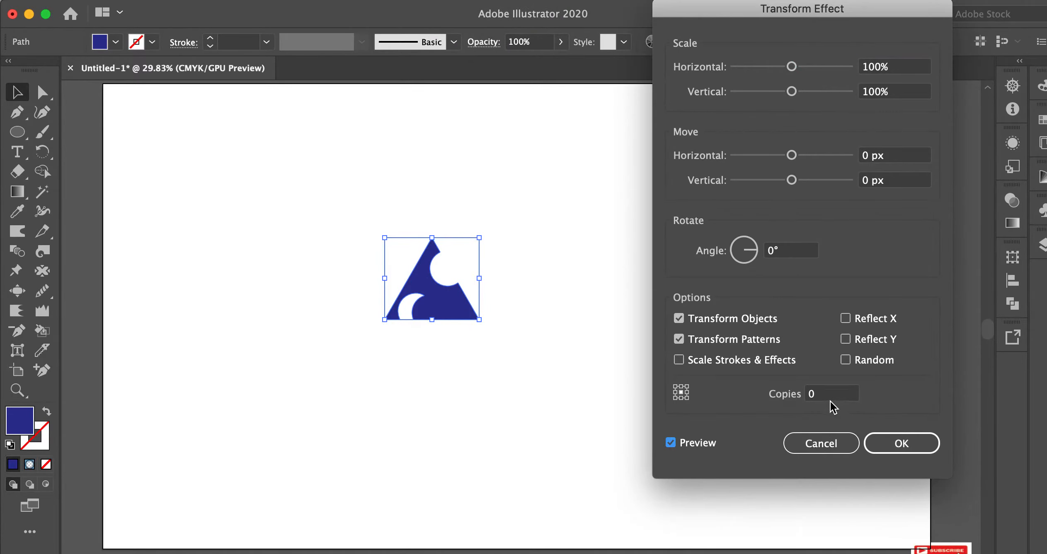
pyautogui.click(818, 398)
pyautogui.write('3')
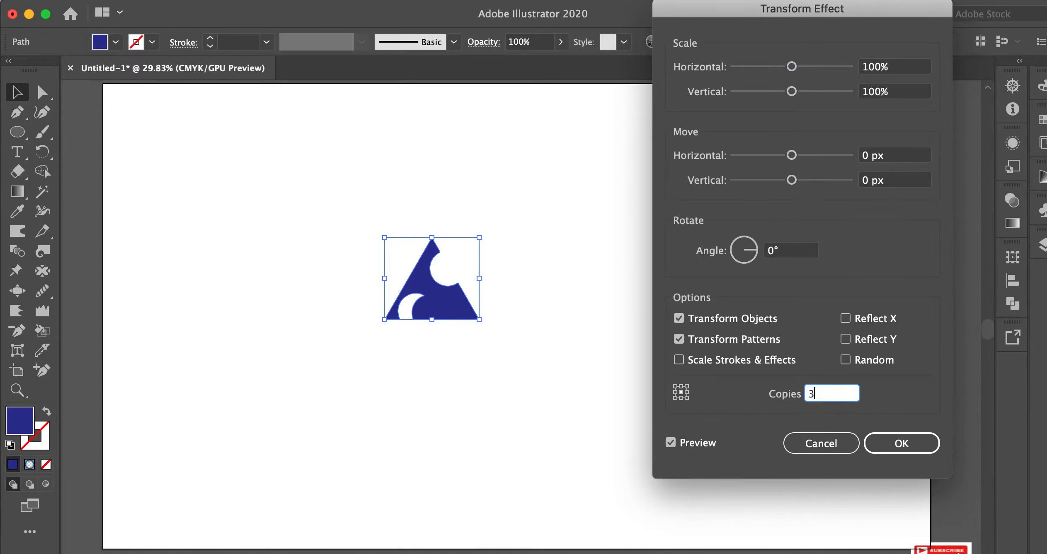
pyautogui.click(787, 252)
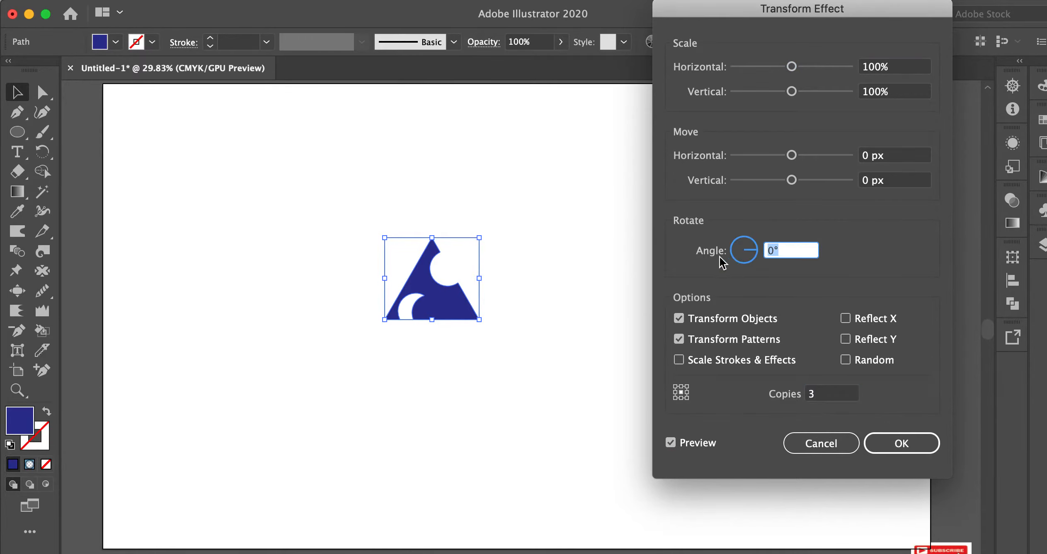
pyautogui.write('12')
# Step: Set the Transform effect's horizontal move to 93 px to spread the rotated copies apart
pyautogui.click(898, 161)
pyautogui.press('Down')
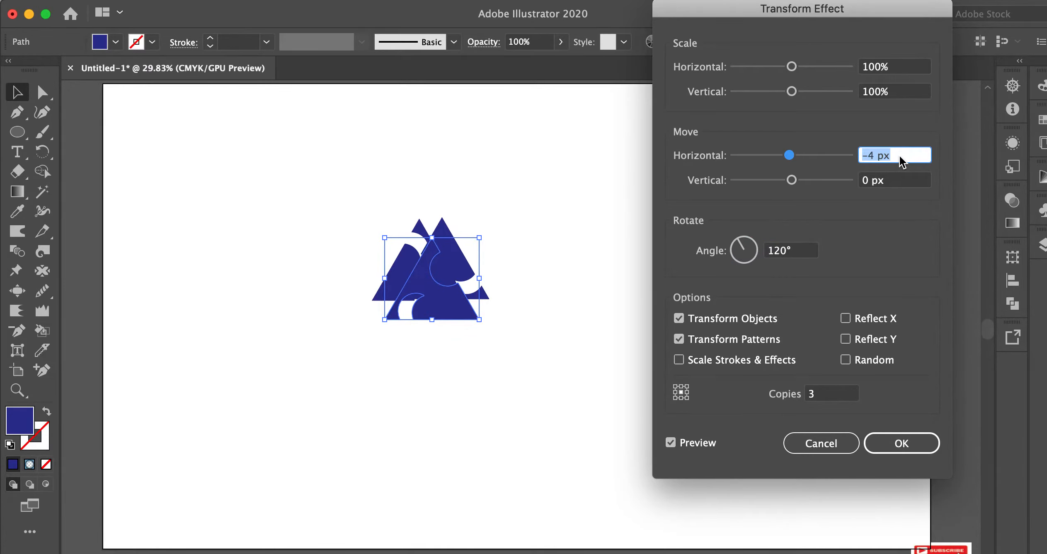
pyautogui.press('Up')
pyautogui.press('Up')
pyautogui.press('Up')
pyautogui.press('Up')
pyautogui.press('Up')
pyautogui.press('Up')
pyautogui.press('Up')
pyautogui.press('Up')
pyautogui.press('Up')
pyautogui.press('Up')
pyautogui.press('Up')
pyautogui.press('Up')
pyautogui.press('Up')
pyautogui.press('Up')
pyautogui.press('Up')
pyautogui.press('Up')
pyautogui.press('Up')
pyautogui.press('Up')
pyautogui.press('Up')
pyautogui.press('Up')
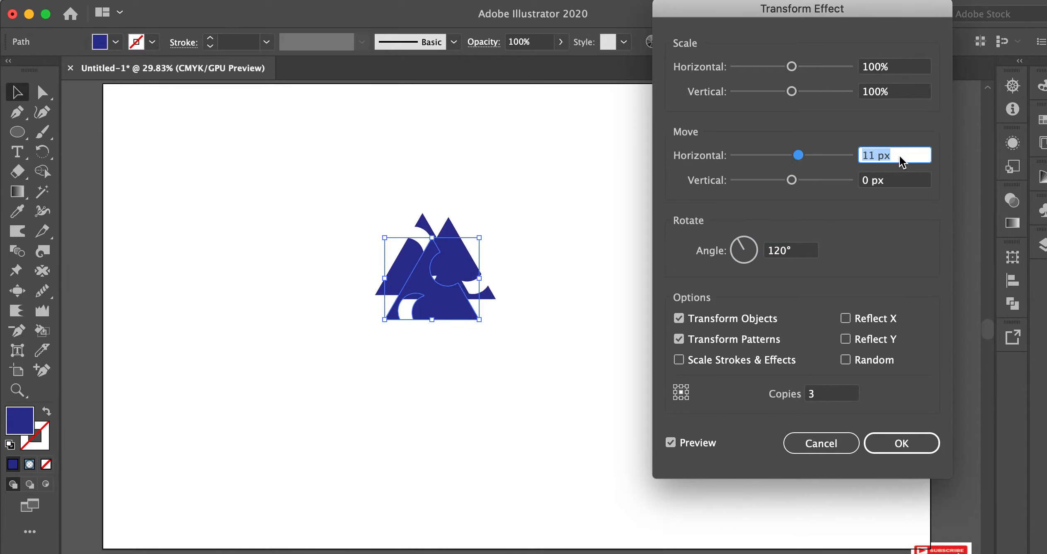
pyautogui.press('Up')
pyautogui.press('Up')
pyautogui.press('Up')
pyautogui.press('Up')
pyautogui.press('Up')
pyautogui.press('Up')
pyautogui.press('Up')
pyautogui.press('Up')
pyautogui.press('Up')
pyautogui.press('Up')
pyautogui.press('Up')
pyautogui.press('Up')
pyautogui.press('Up')
pyautogui.press('Up')
pyautogui.press('Up')
pyautogui.press('Up')
pyautogui.press('Up')
pyautogui.press('Up')
pyautogui.press('Up')
pyautogui.press('Up')
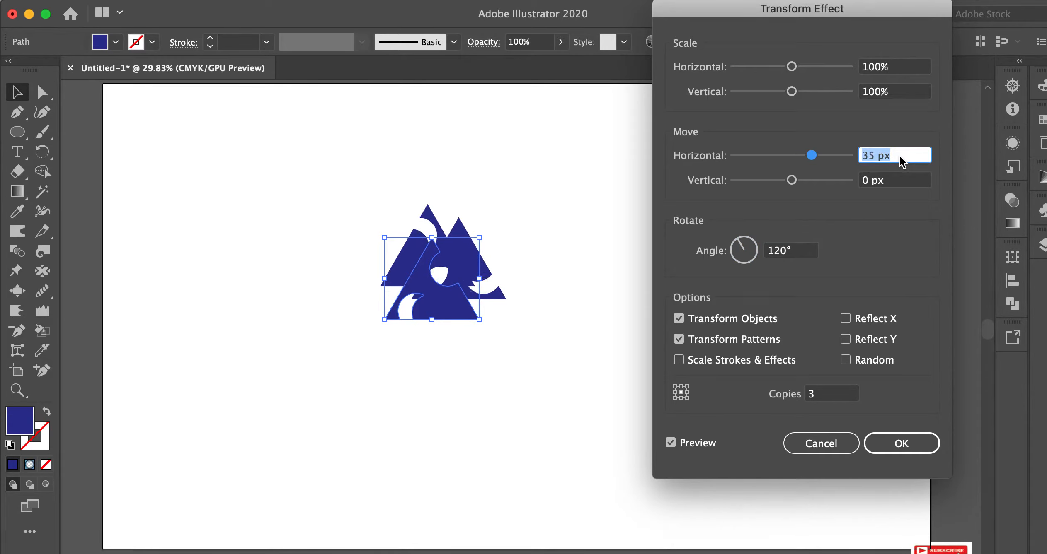
pyautogui.press('Up')
pyautogui.press('Up')
pyautogui.press('Up')
pyautogui.press('Up')
pyautogui.press('Up')
pyautogui.press('Up')
pyautogui.press('Up')
pyautogui.press('Up')
pyautogui.press('Up')
pyautogui.press('Up')
pyautogui.press('Up')
pyautogui.press('Up')
pyautogui.press('Up')
pyautogui.press('Up')
pyautogui.press('Up')
pyautogui.press('Up')
pyautogui.press('Up')
pyautogui.press('Up')
pyautogui.press('Up')
pyautogui.press('Up')
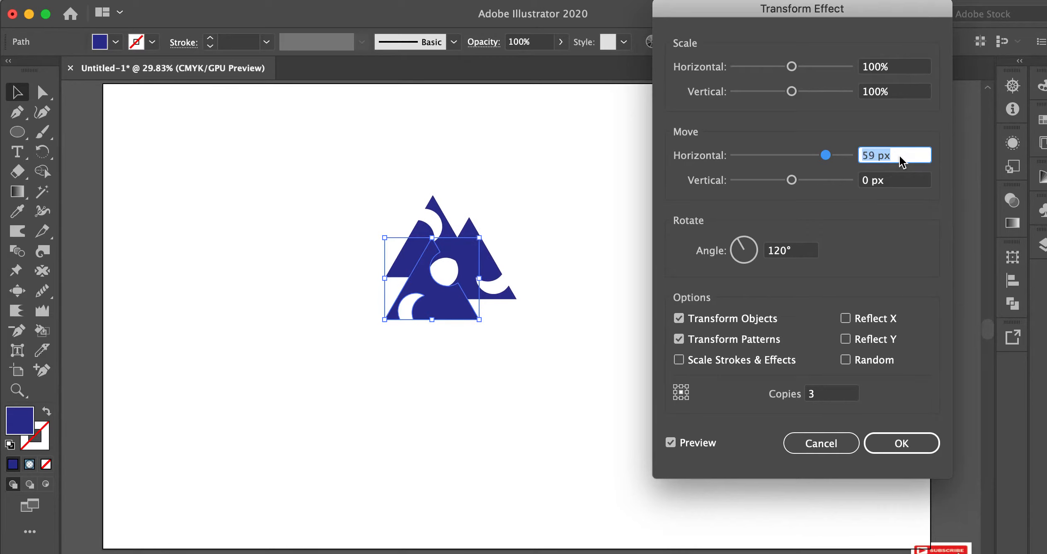
pyautogui.press('Up')
pyautogui.press('Up')
pyautogui.press('Up')
pyautogui.press('Up')
pyautogui.press('Up')
pyautogui.press('Up')
pyautogui.press('Up')
pyautogui.press('Up')
pyautogui.press('Up')
pyautogui.press('Up')
pyautogui.press('Up')
pyautogui.press('Up')
pyautogui.press('Up')
pyautogui.press('Up')
pyautogui.press('Up')
pyautogui.press('Up')
pyautogui.press('Up')
pyautogui.press('Up')
pyautogui.press('Up')
pyautogui.press('Up')
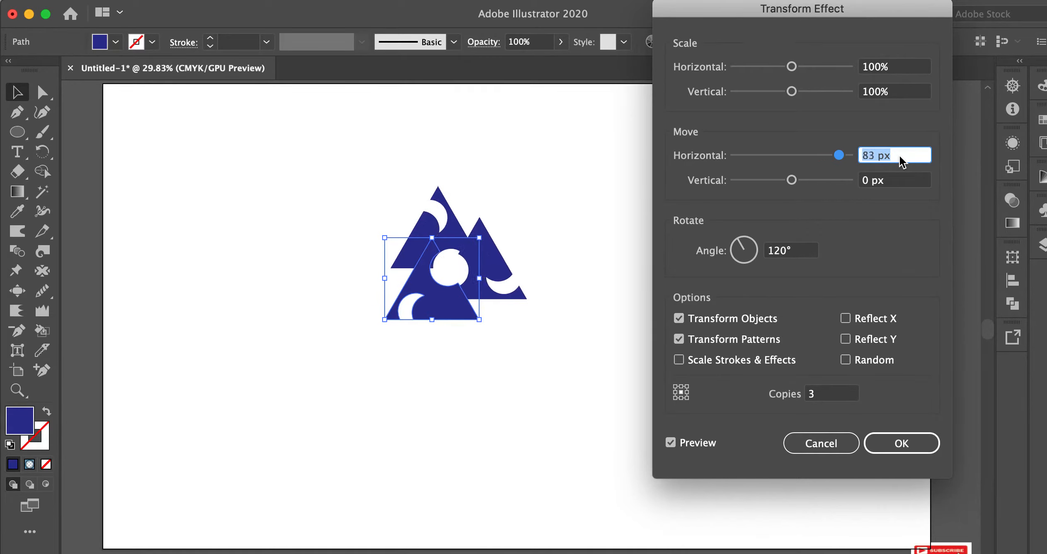
# Step: Set the Transform effect's vertical move to 53 px to bring the copies' bases roughly in line
pyautogui.click(905, 182)
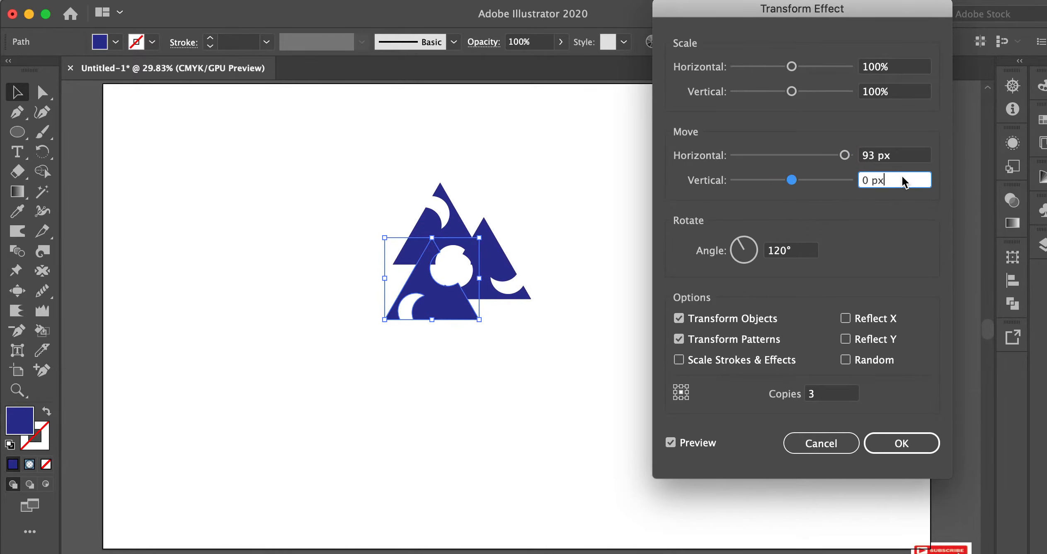
pyautogui.press('Up')
pyautogui.press('Up')
pyautogui.press('Up')
pyautogui.press('Up')
pyautogui.press('Up')
pyautogui.press('Up')
pyautogui.press('Up')
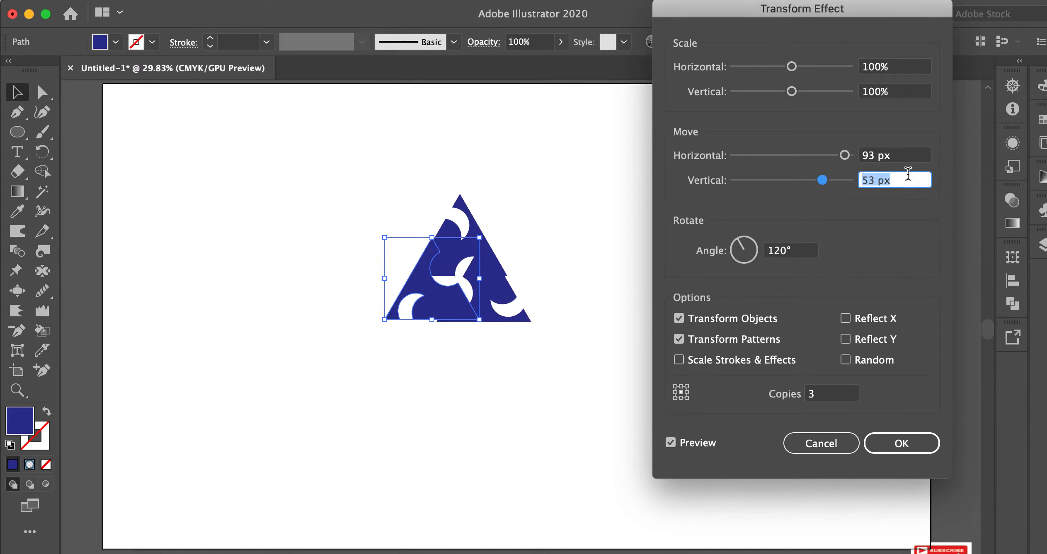
# Step: Increase the Transform effect's horizontal move to 113 px
pyautogui.click(911, 160)
pyautogui.press('Up')
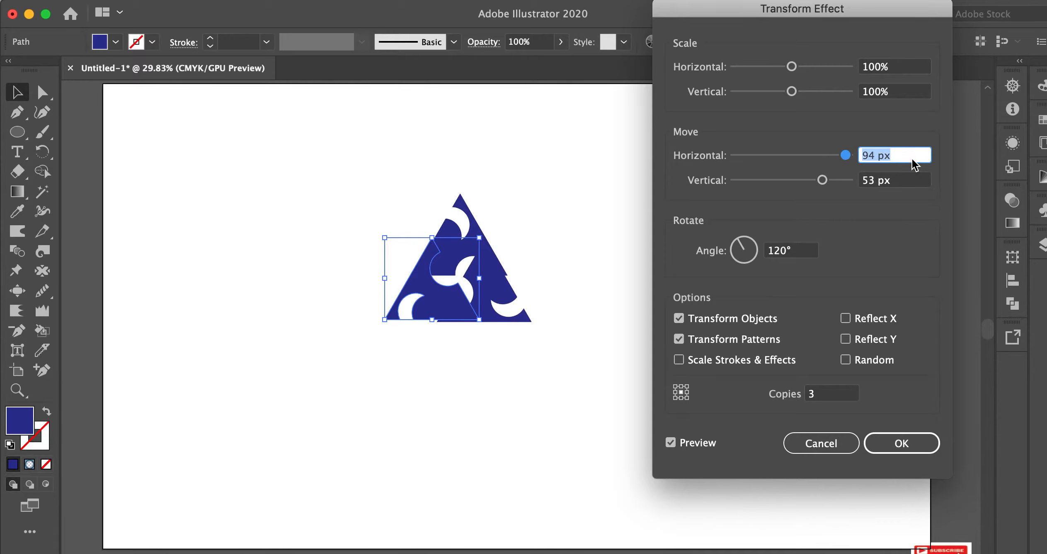
pyautogui.press('Up')
pyautogui.press('Up')
pyautogui.press('Up')
pyautogui.press('Up')
pyautogui.press('Up')
pyautogui.press('Up')
pyautogui.press('Up')
pyautogui.press('Up')
pyautogui.press('Up')
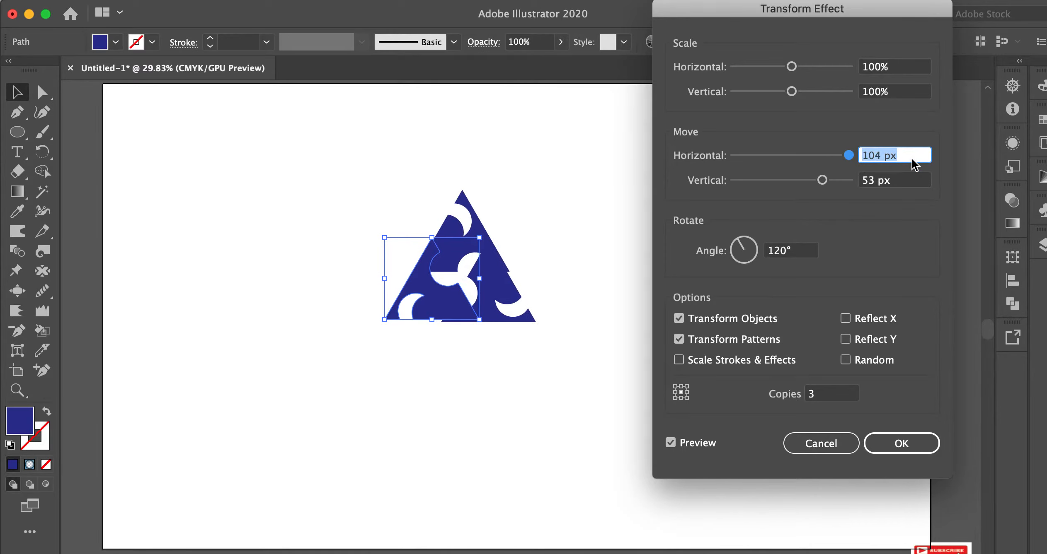
pyautogui.press('Up')
pyautogui.press('Up')
pyautogui.press('Up')
pyautogui.press('Up')
pyautogui.press('Up')
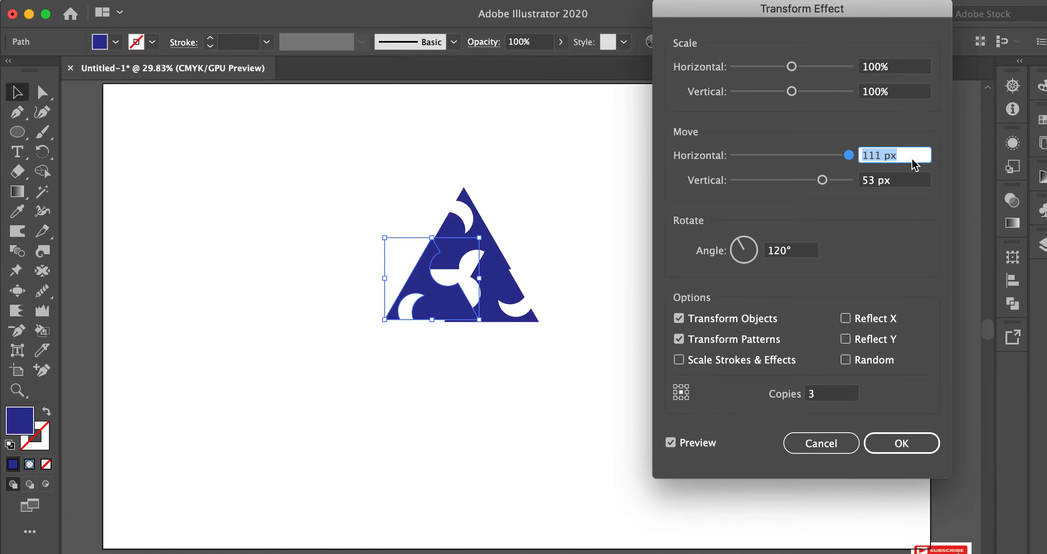
# Step: Fine-tune the Transform effect's vertical move to 47 px so the copies' bases align into one large triangle
pyautogui.click(914, 184)
pyautogui.press('Up')
pyautogui.press('Up')
pyautogui.press('Up')
pyautogui.press('Up')
pyautogui.press('Up')
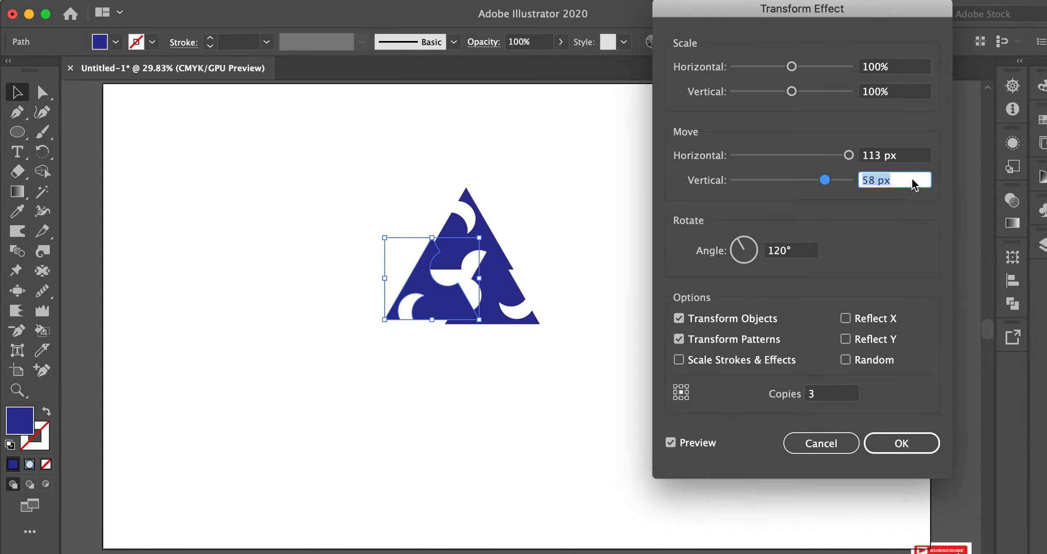
pyautogui.press('Up')
pyautogui.press('Down')
pyautogui.press('Down')
pyautogui.press('Down')
pyautogui.press('Down')
pyautogui.press('Down')
pyautogui.press('Down')
pyautogui.press('Down')
pyautogui.press('Down')
pyautogui.press('Down')
pyautogui.press('Down')
pyautogui.press('Down')
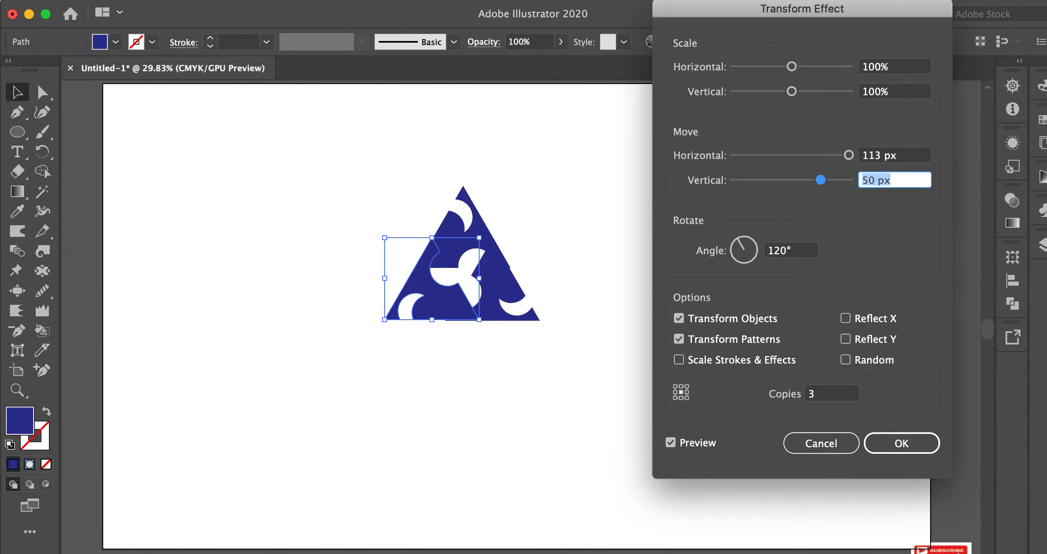
pyautogui.press('Down')
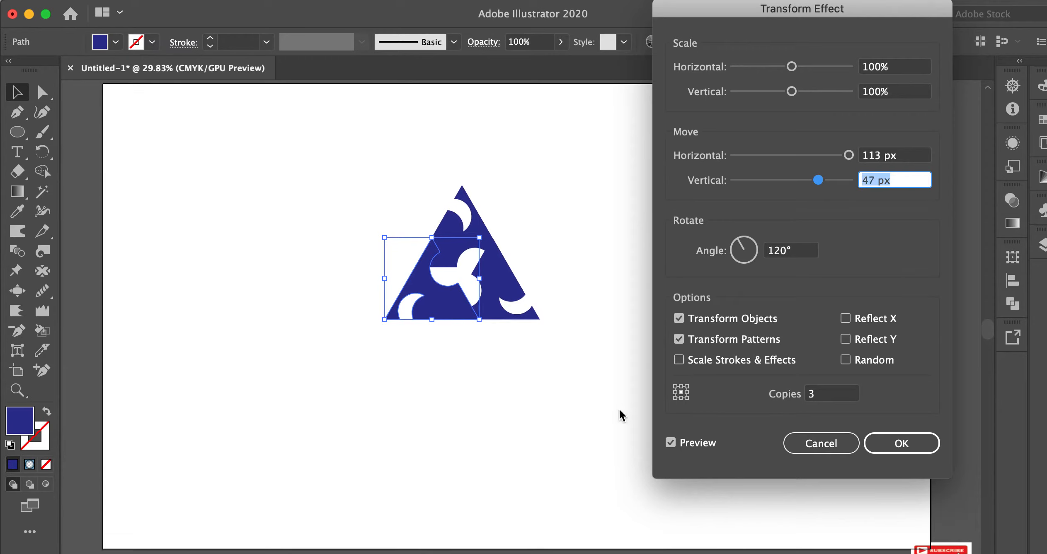
# Step: Apply the Transform effect and expand the appearance of the rotated copies into editable shapes
pyautogui.click(910, 444)
pyautogui.click(474, 507)
pyautogui.moveTo(350, 225); pyautogui.dragTo(423, 265)
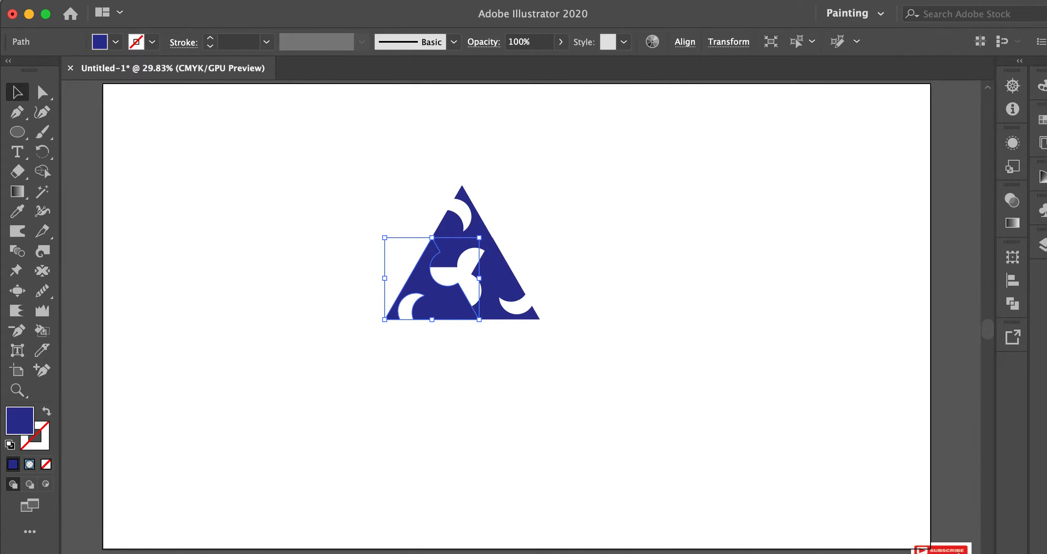
pyautogui.click(198, 1)
pyautogui.click(209, 187)
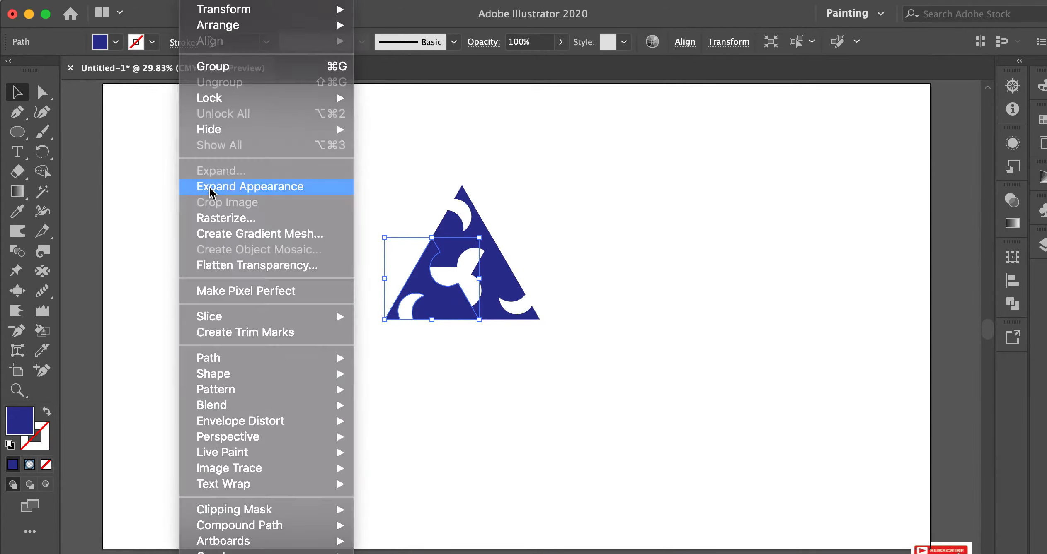
# Step: Fill the expanded triangle group with the dark blue gradient from the Gems and Jewels gradient library
pyautogui.click(117, 44)
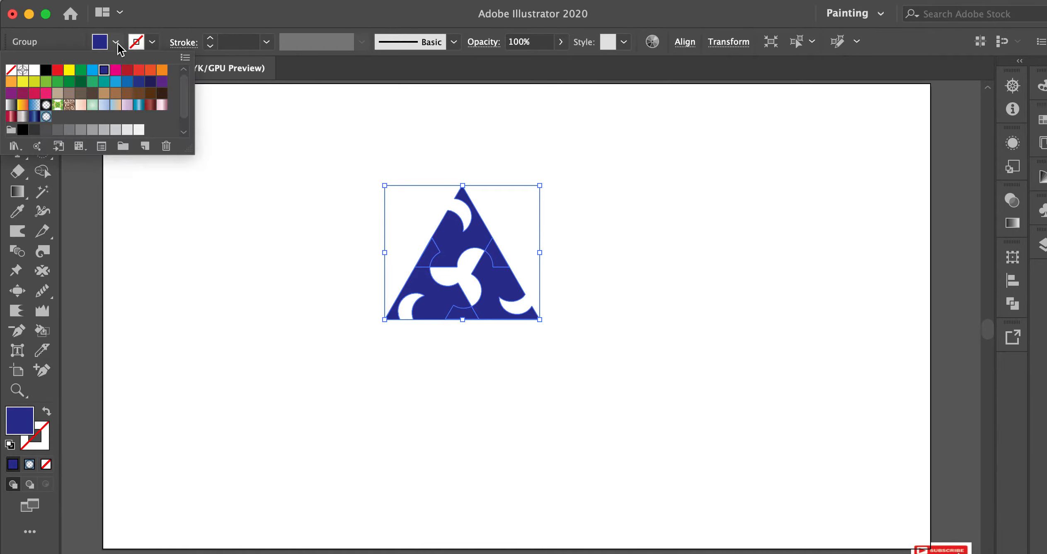
pyautogui.click(15, 147)
pyautogui.moveTo(123, 316)
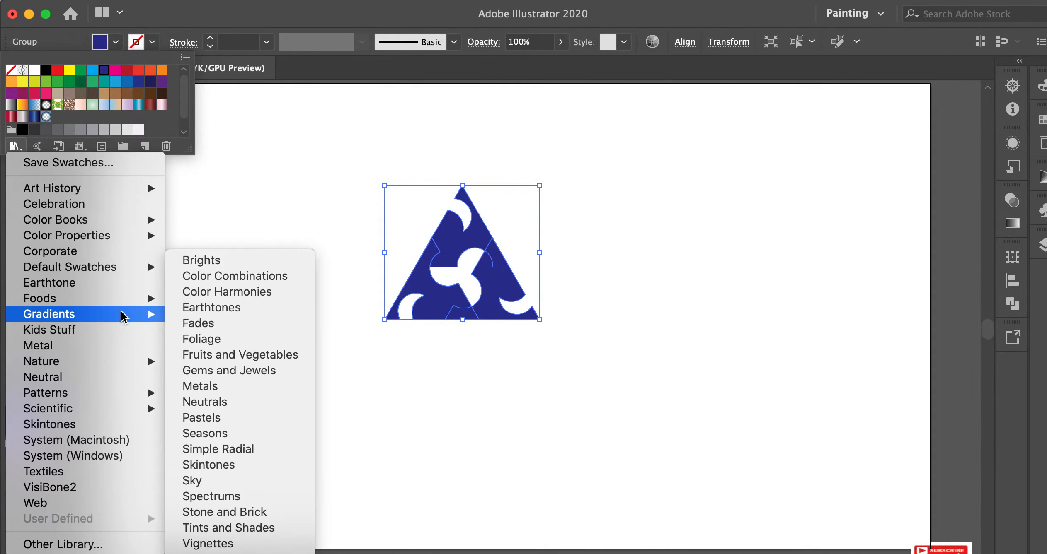
pyautogui.click(230, 372)
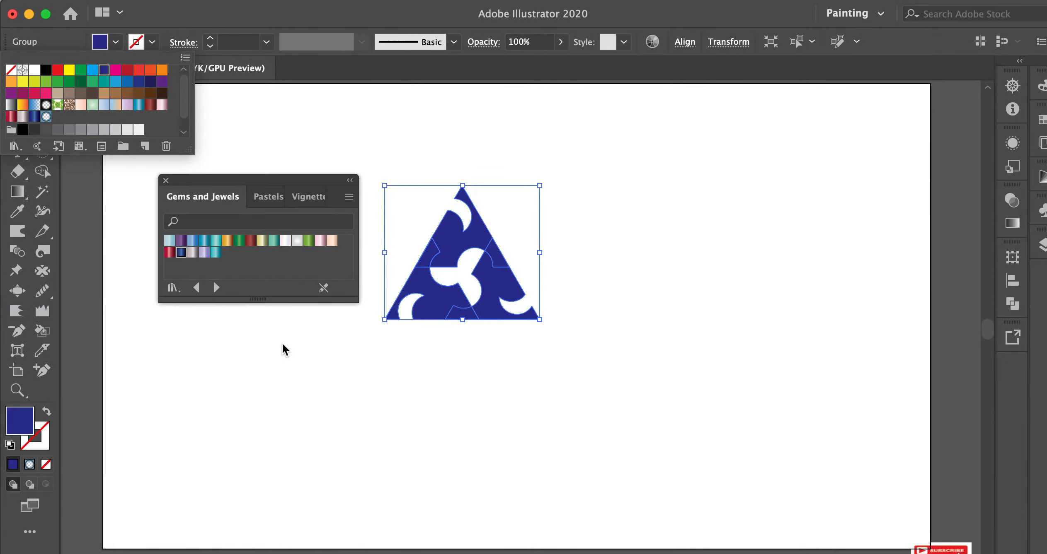
pyautogui.click(182, 254)
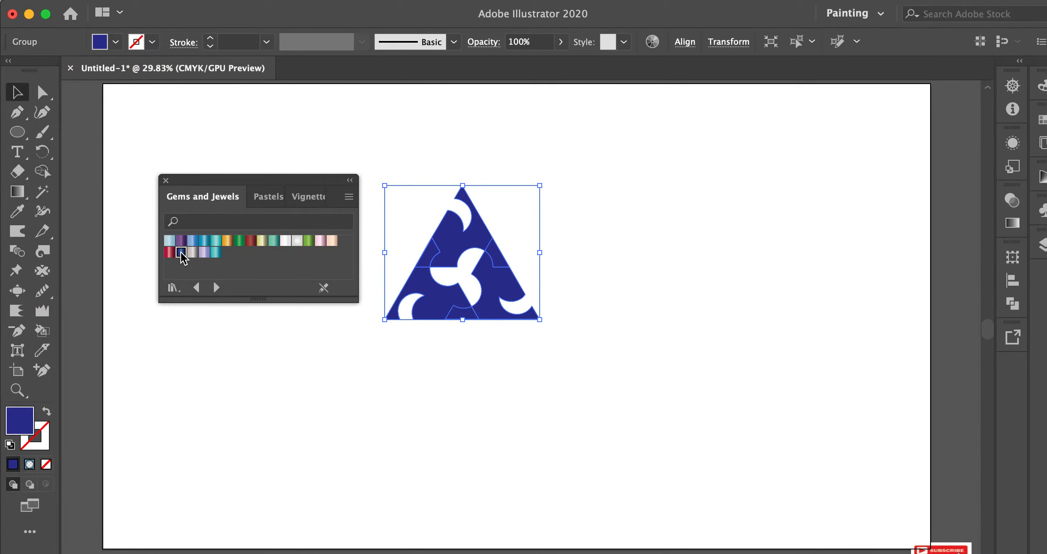
pyautogui.click(181, 254)
pyautogui.click(244, 401)
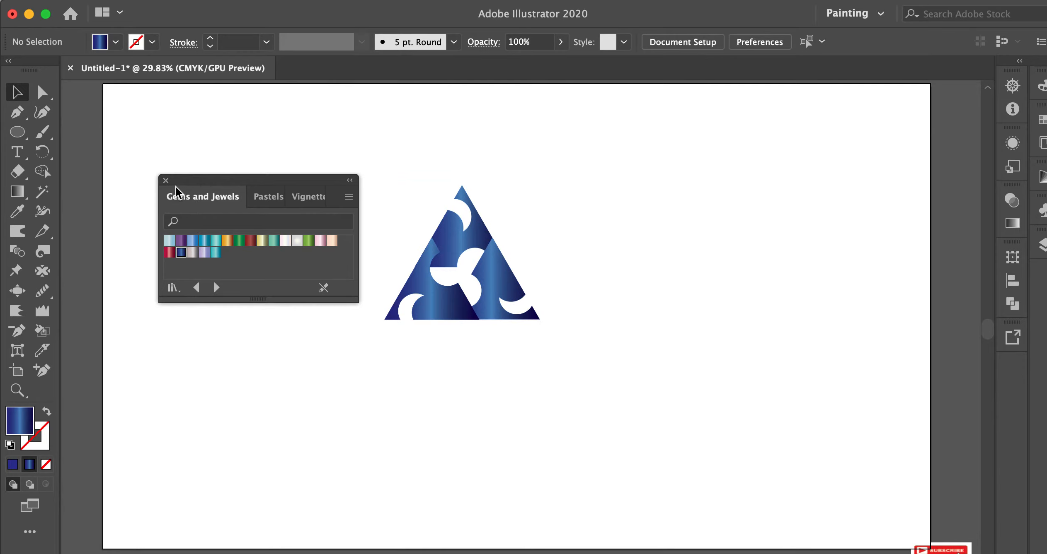
pyautogui.click(166, 180)
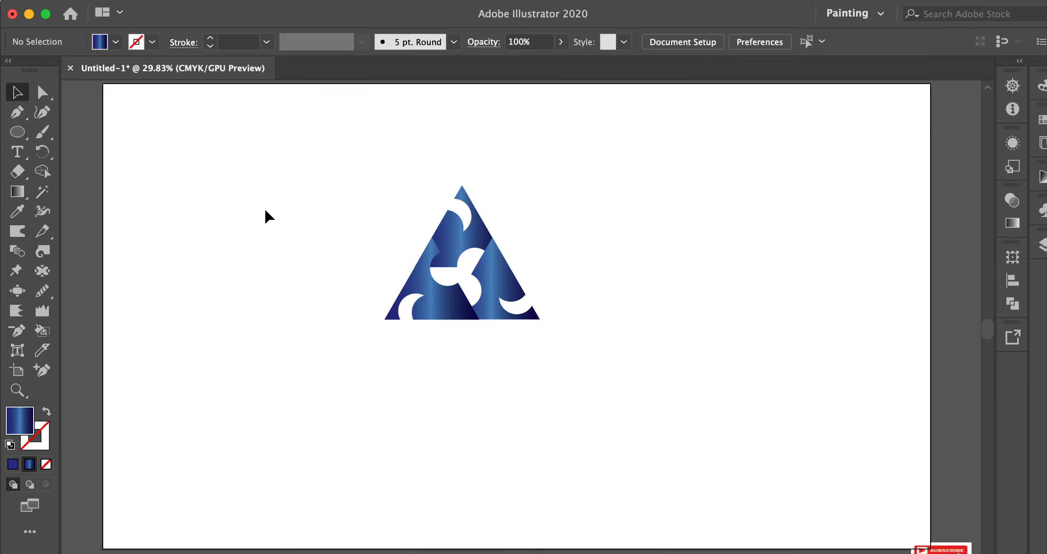
# Step: Unite all pieces of the triangle into one shape with Pathfinder so the gradient runs across it continuously
pyautogui.moveTo(259, 187); pyautogui.dragTo(569, 416)
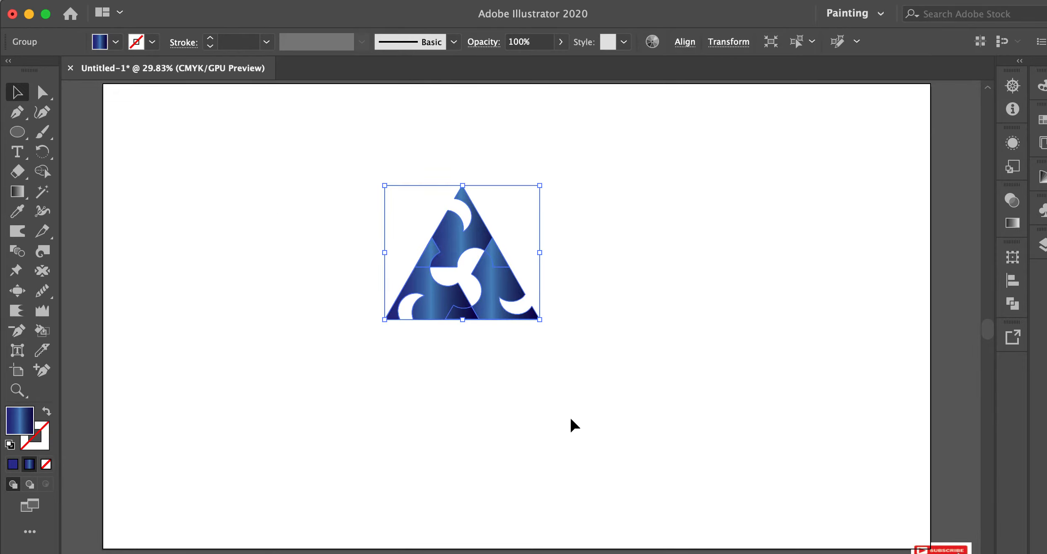
pyautogui.click(364, 377)
pyautogui.moveTo(366, 192); pyautogui.dragTo(606, 399)
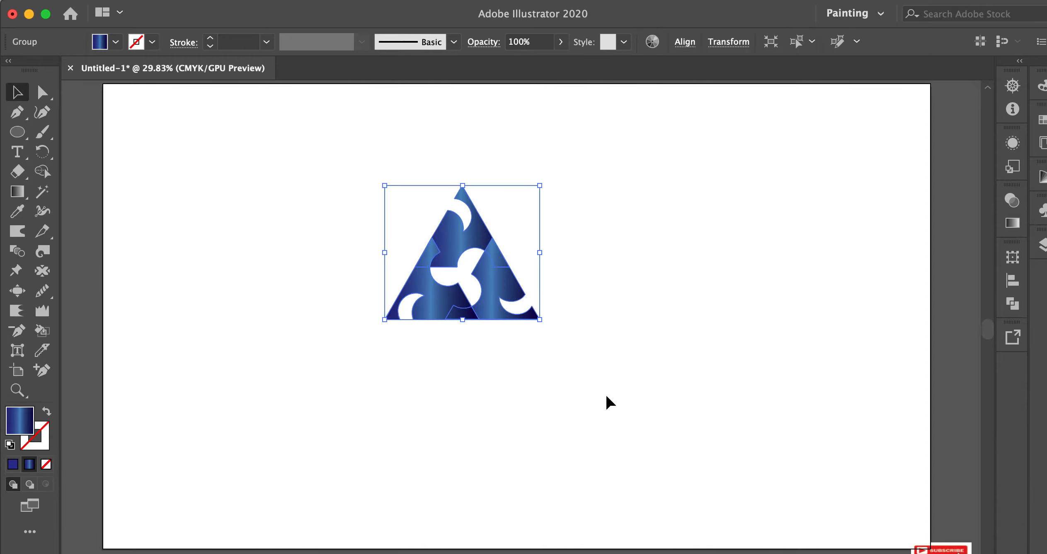
pyautogui.click(1012, 305)
pyautogui.click(810, 297)
pyautogui.click(709, 344)
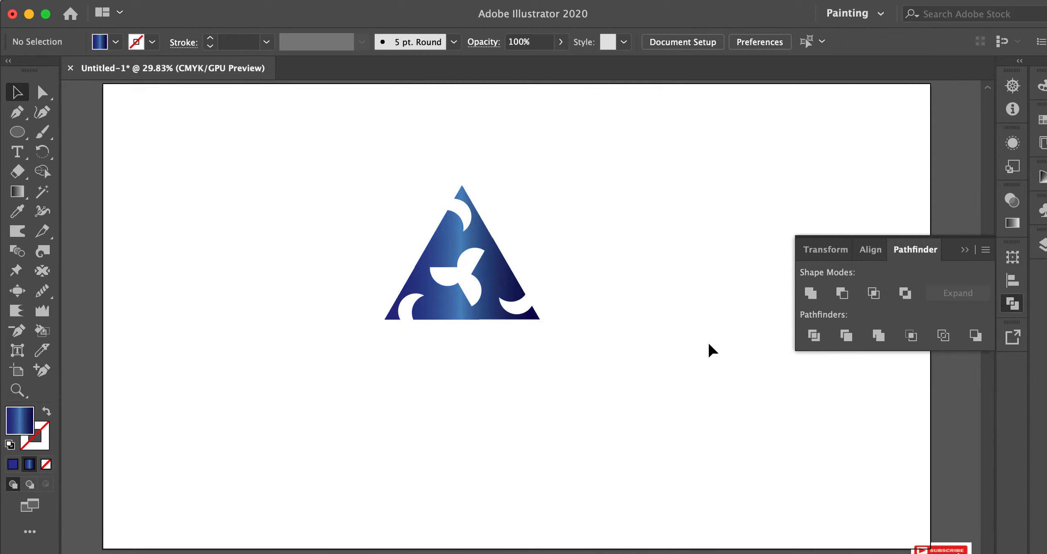
# Step: Draw a rectangle covering the whole artboard and adjust its position to meet the artboard's top and left edges
pyautogui.click(17, 132)
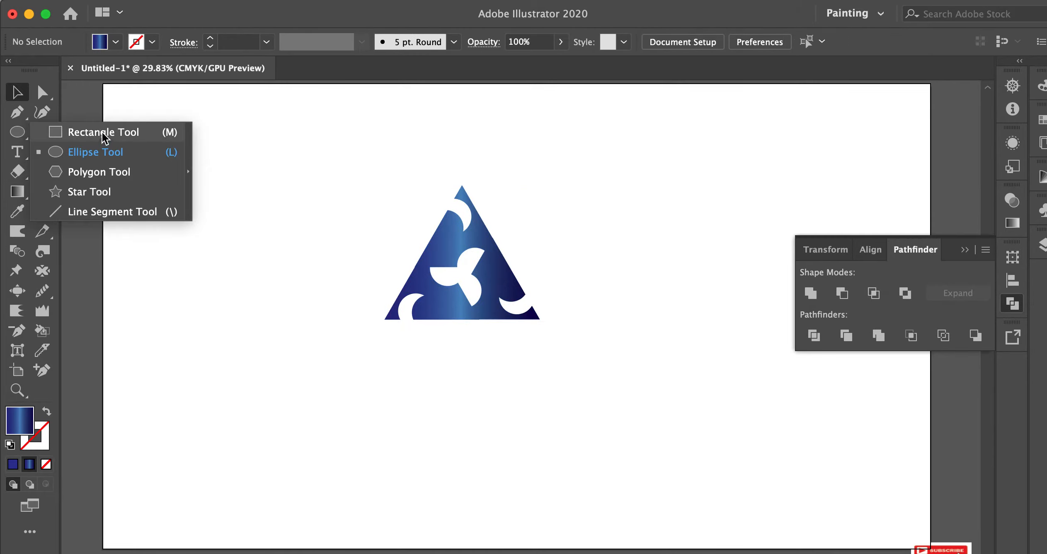
pyautogui.click(103, 135)
pyautogui.moveTo(106, 89); pyautogui.dragTo(930, 549)
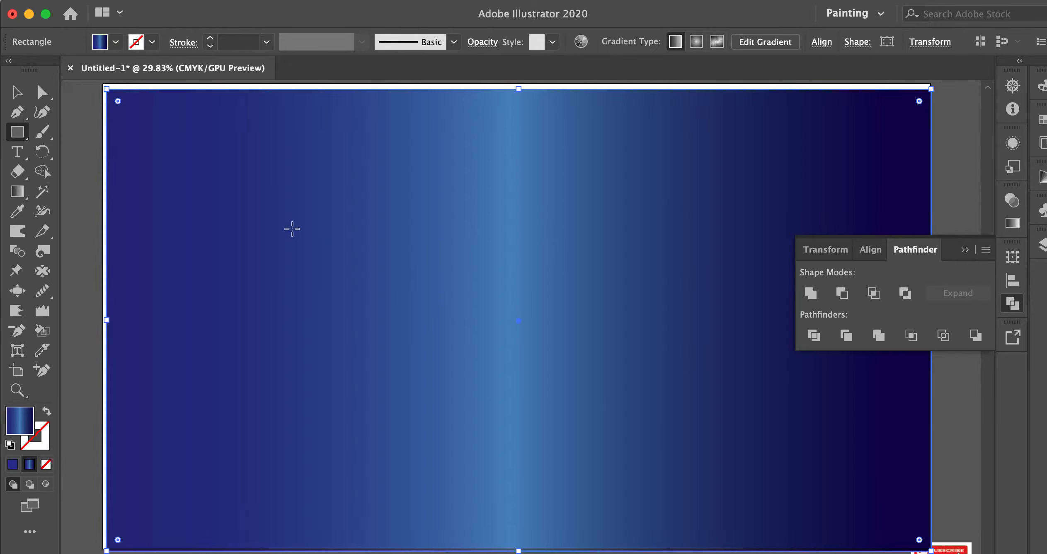
pyautogui.click(17, 92)
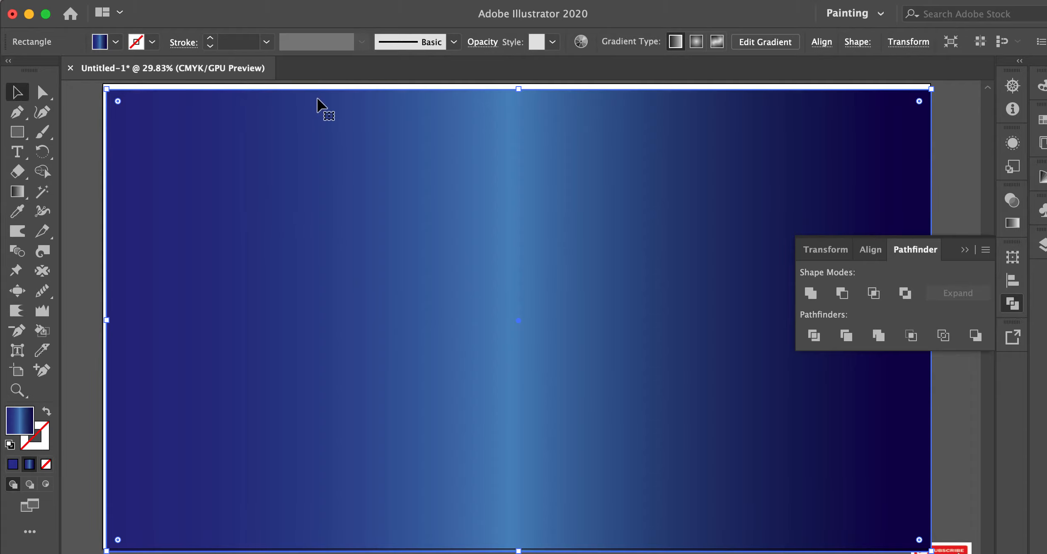
pyautogui.scroll(1, 520, 89)
pyautogui.scroll(4, 519, 90)
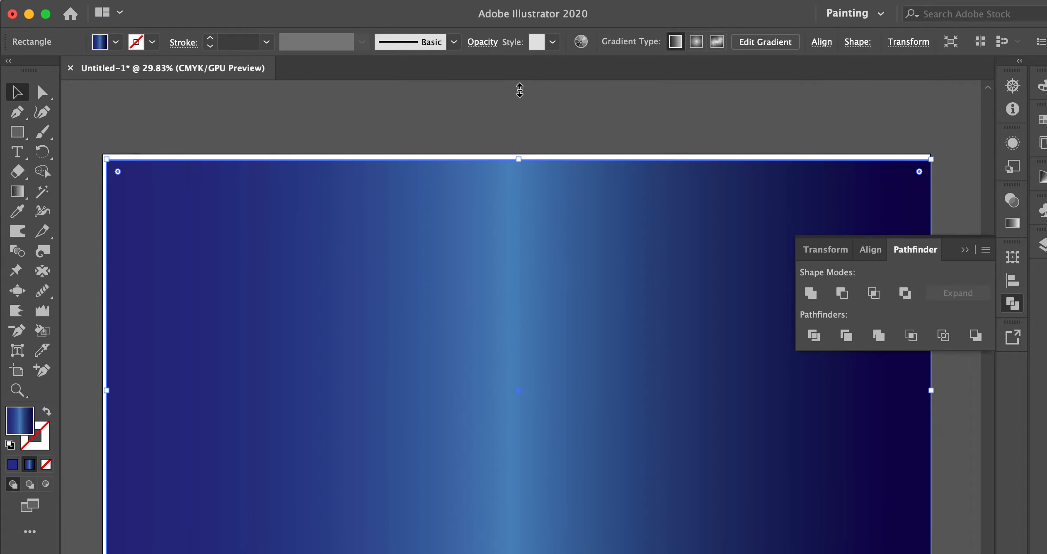
pyautogui.scroll(-5, 519, 90)
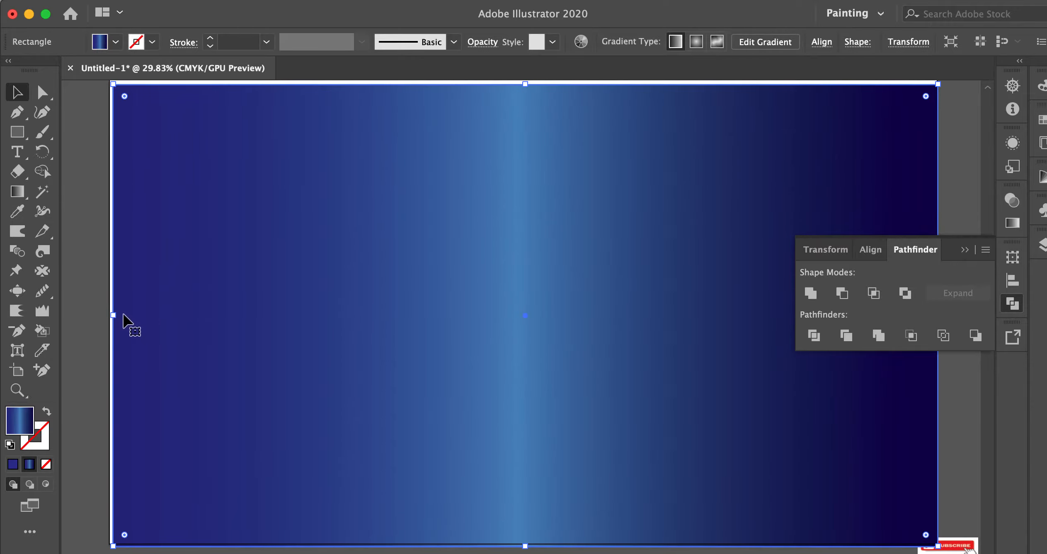
pyautogui.moveTo(112, 314); pyautogui.dragTo(109, 313)
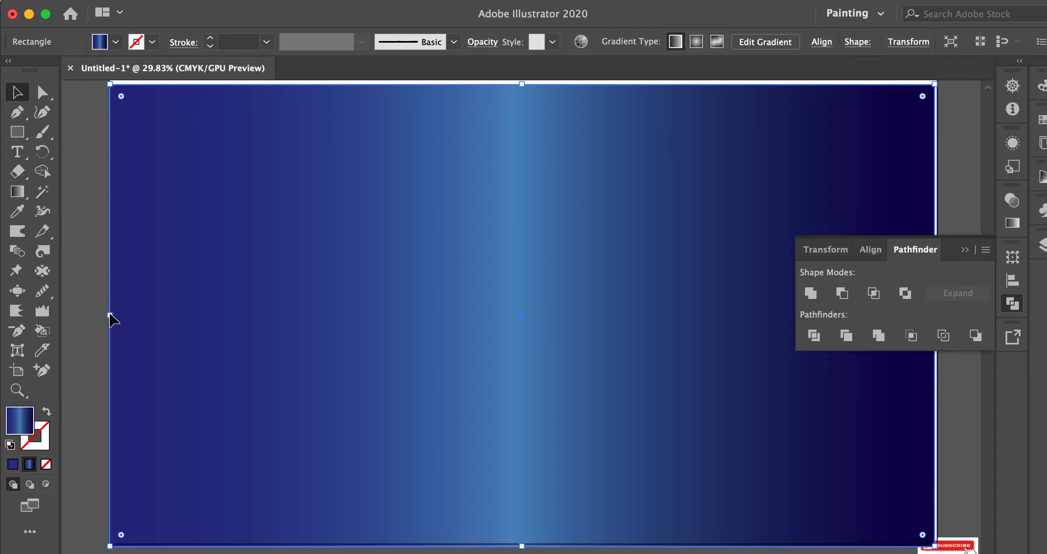
# Step: Fill the background rectangle with the radial blue and white gradient swatch and nudge it slightly upward
pyautogui.click(116, 42)
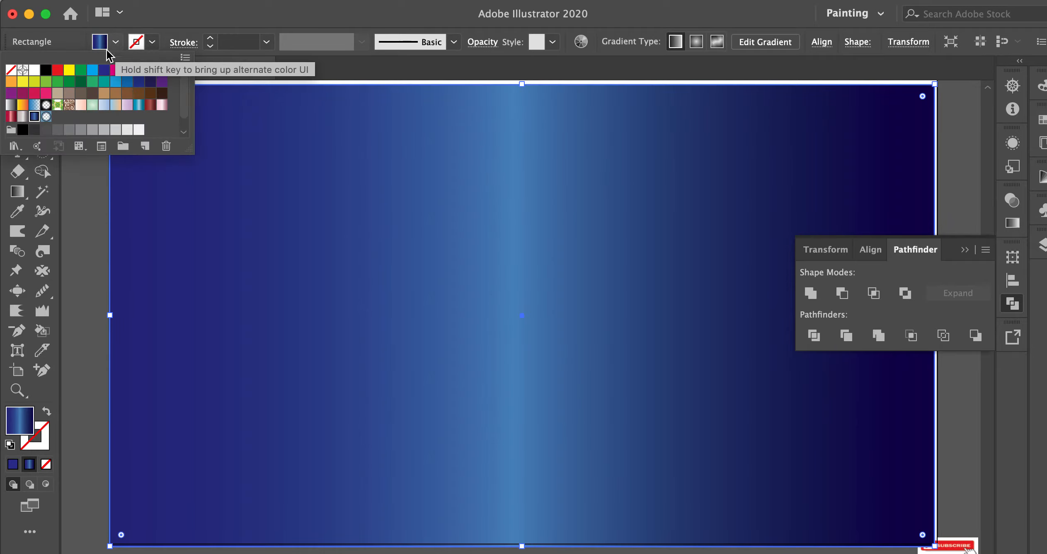
pyautogui.click(46, 117)
pyautogui.click(84, 195)
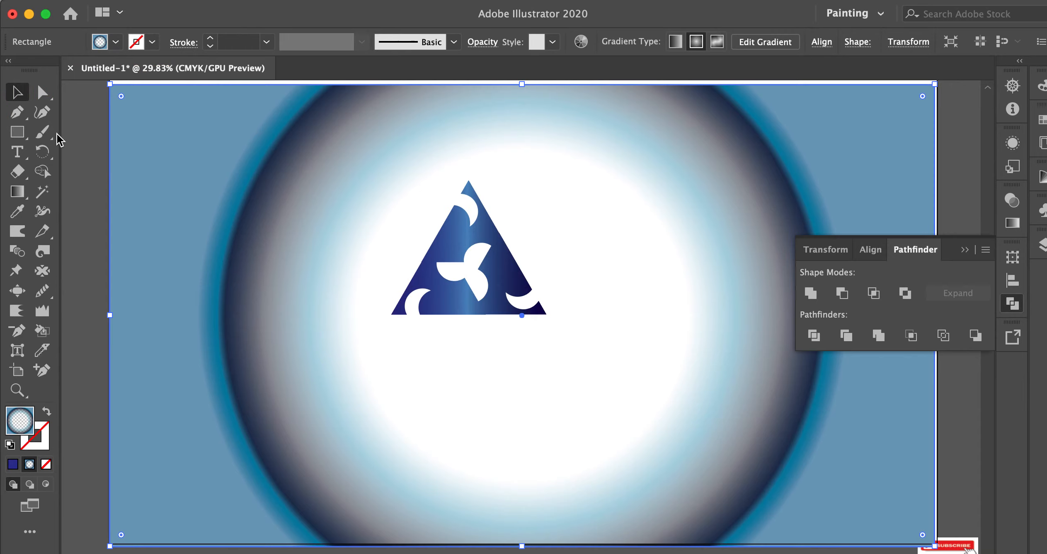
pyautogui.click(91, 200)
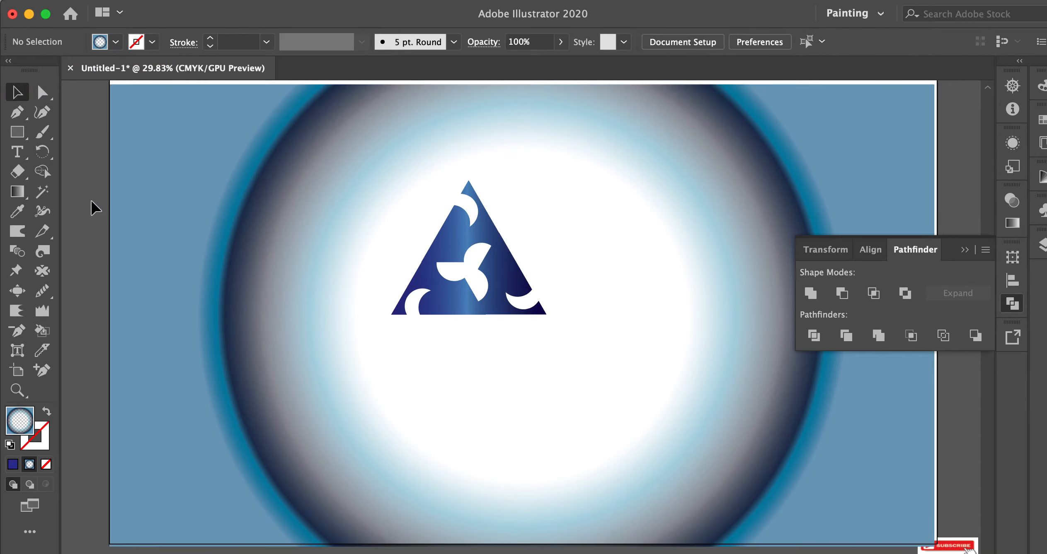
pyautogui.click(201, 212)
pyautogui.click(85, 222)
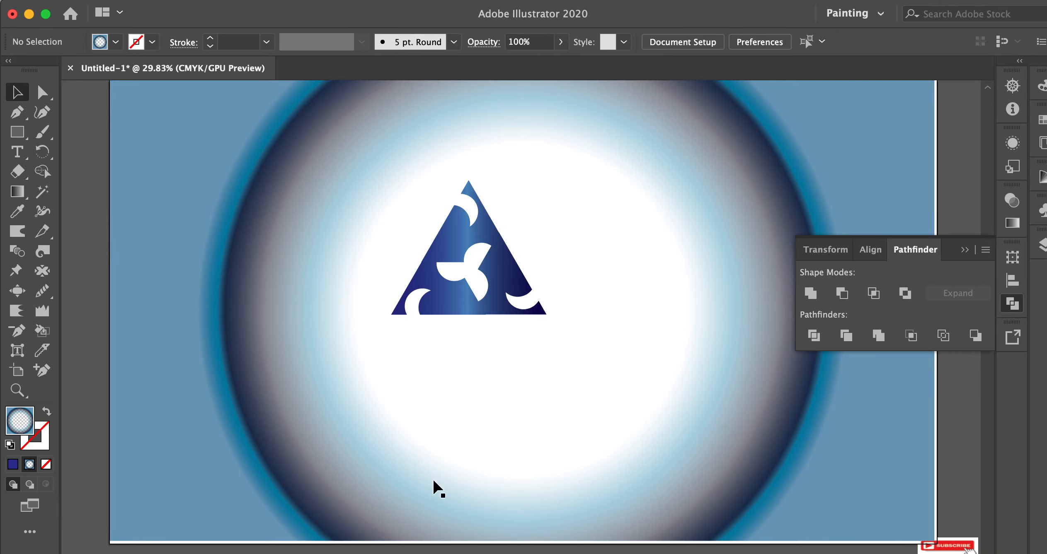
# Step: Lock the gradient background rectangle in place
pyautogui.click(464, 277)
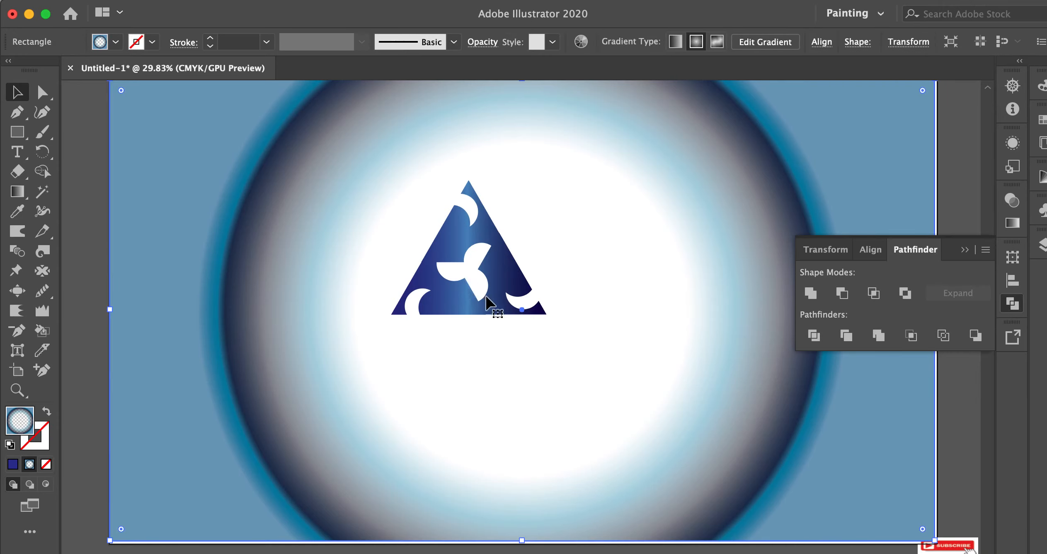
pyautogui.click(203, 1)
pyautogui.moveTo(328, 99)
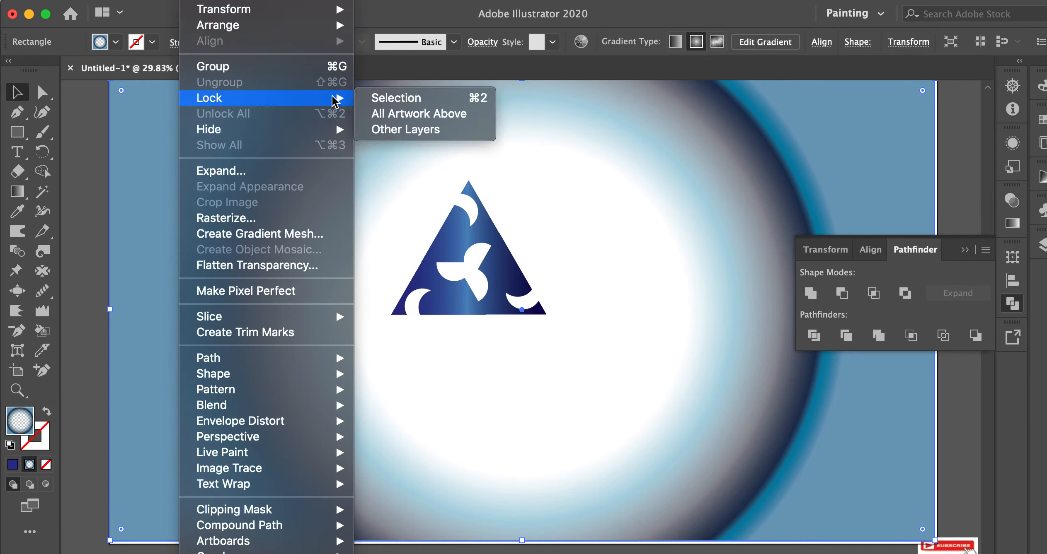
pyautogui.click(360, 98)
# Step: Enlarge the triangle logo proportionally from its center and move it into the middle of the background's white circle
pyautogui.click(461, 295)
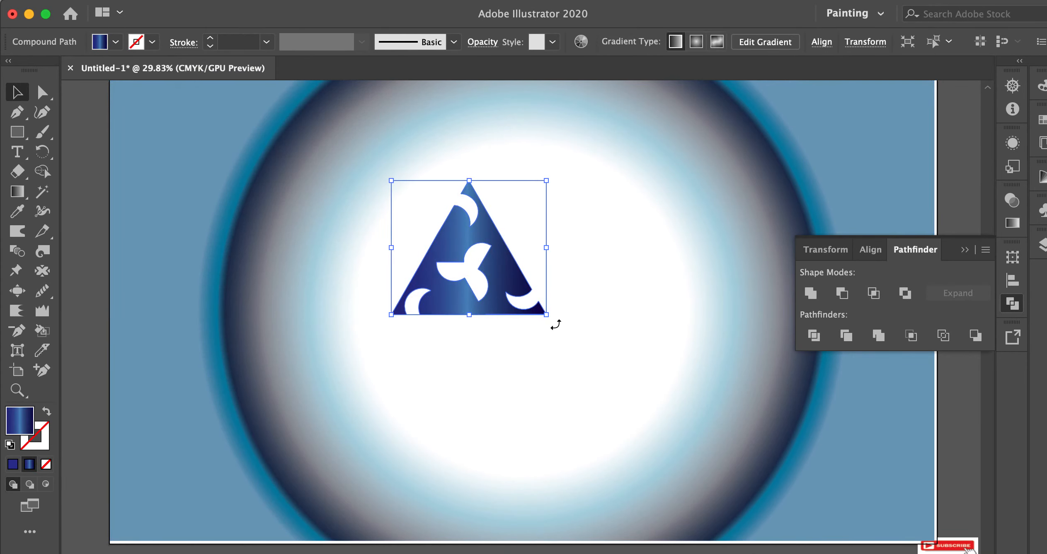
pyautogui.moveTo(552, 320); pyautogui.dragTo(595, 390)
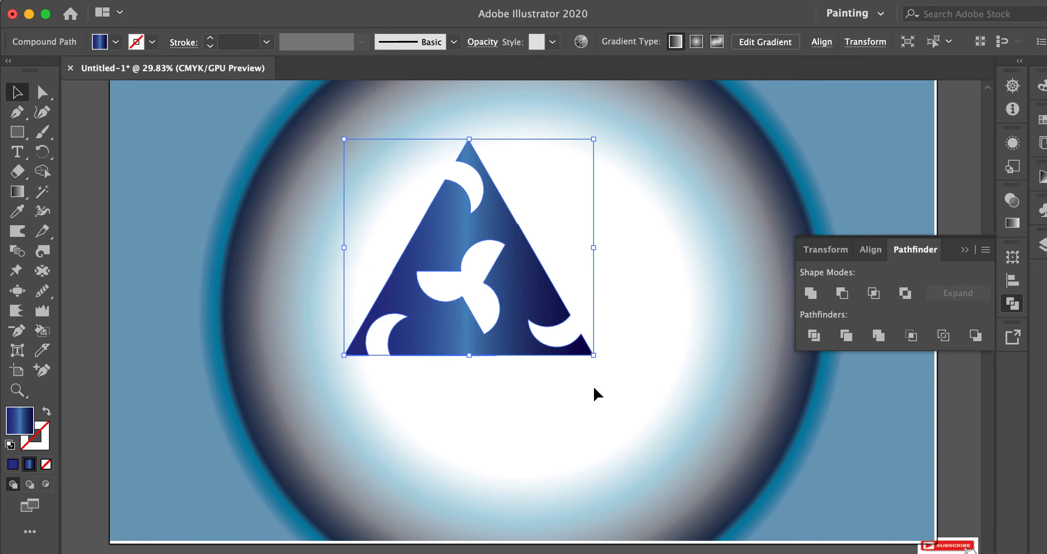
pyautogui.moveTo(520, 323); pyautogui.dragTo(553, 348)
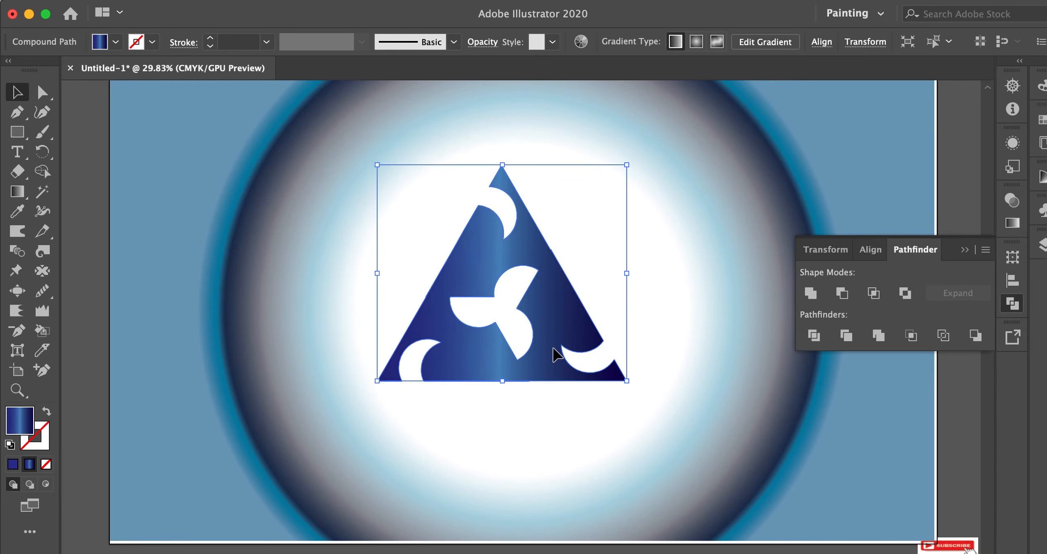
pyautogui.click(203, 411)
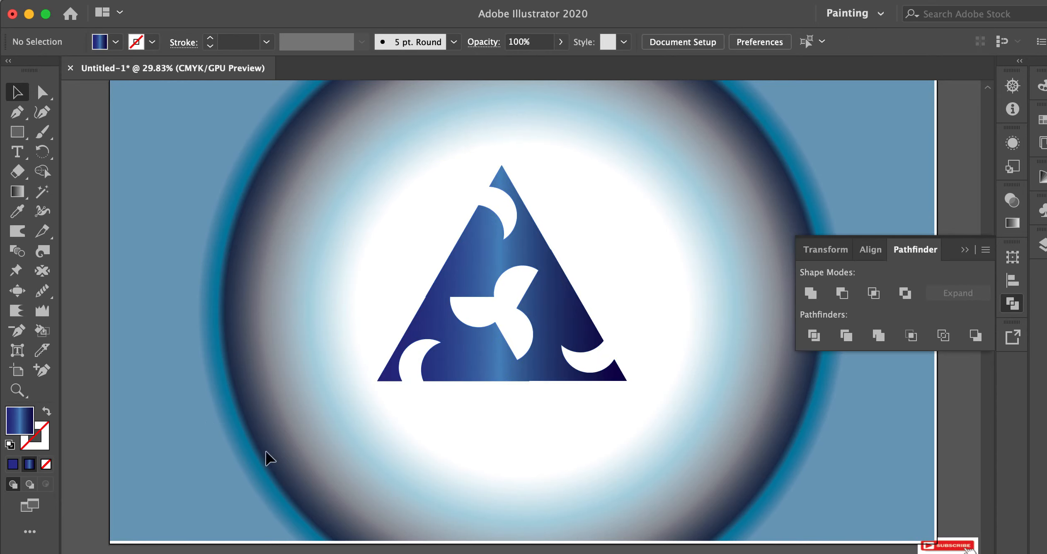
pyautogui.click(964, 250)
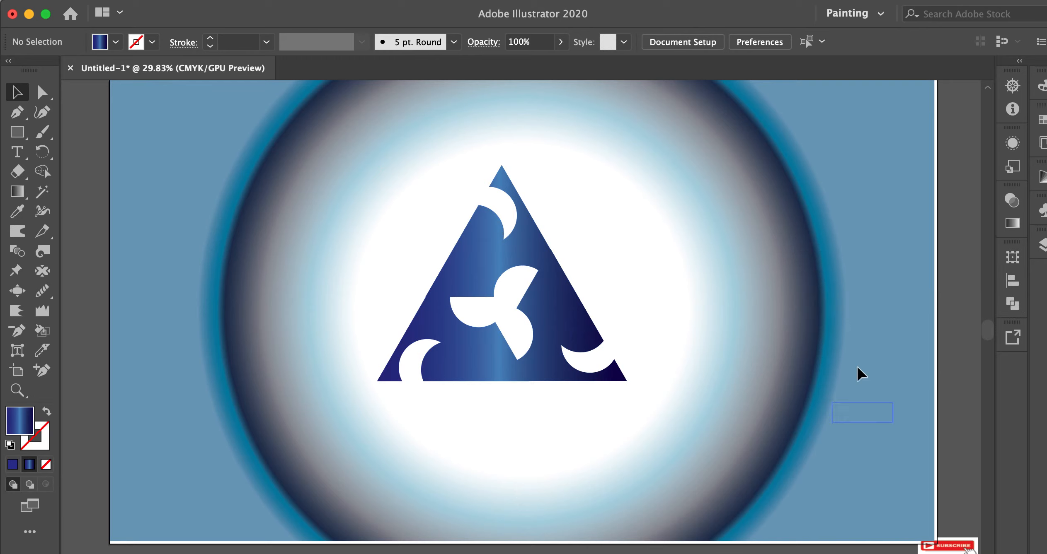
# Step: Move and enlarge the Subscribe image beside the logo near the artboard's right edge, and bring it to the front
pyautogui.click(844, 341)
pyautogui.moveTo(851, 352); pyautogui.dragTo(916, 407)
pyautogui.rightClick(801, 451)
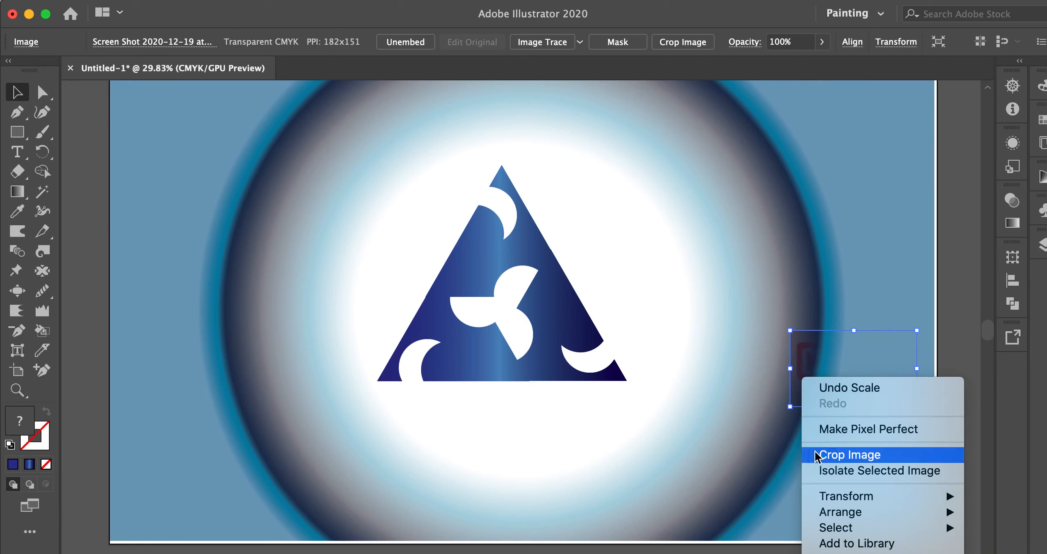
pyautogui.moveTo(841, 513)
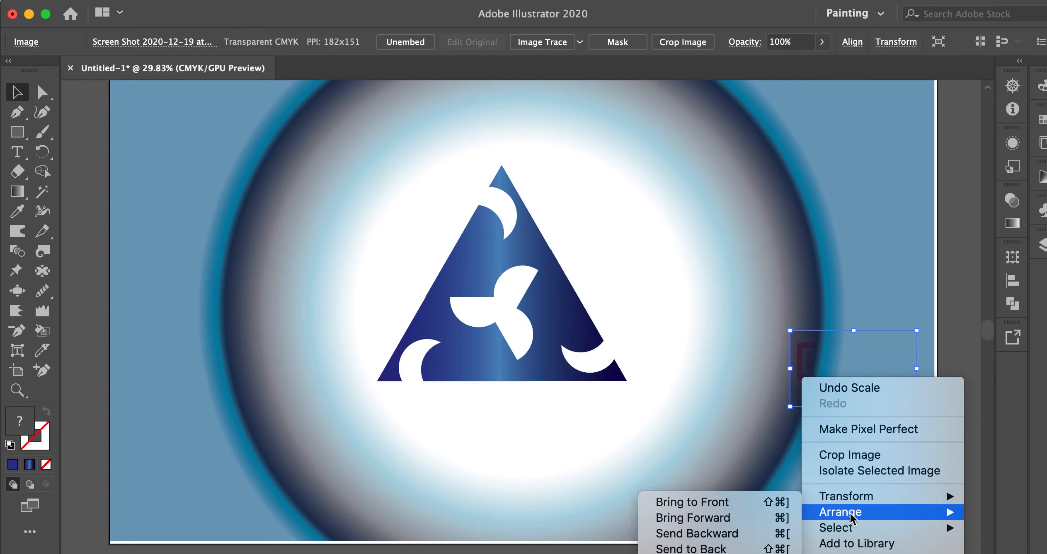
pyautogui.click(753, 503)
pyautogui.click(692, 476)
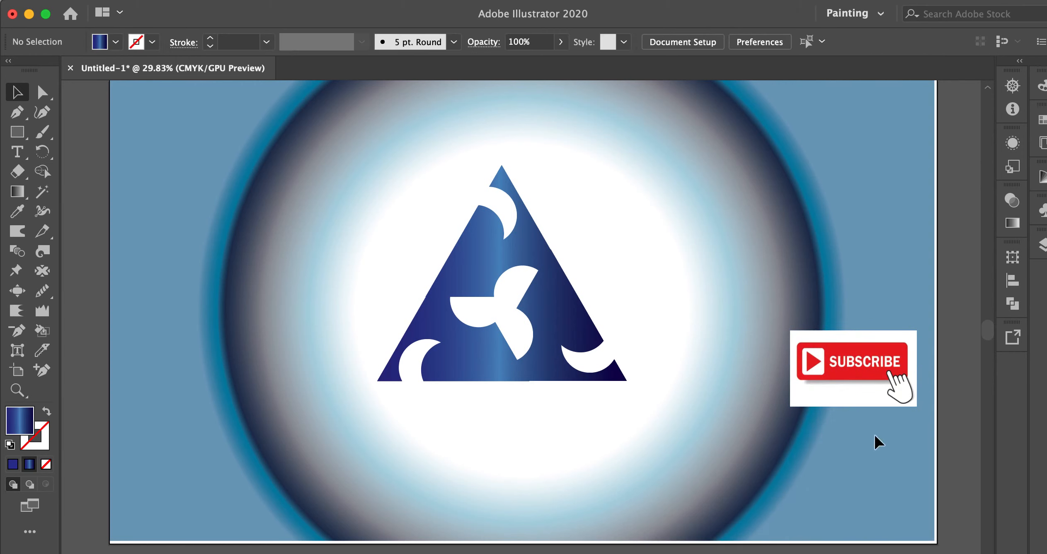